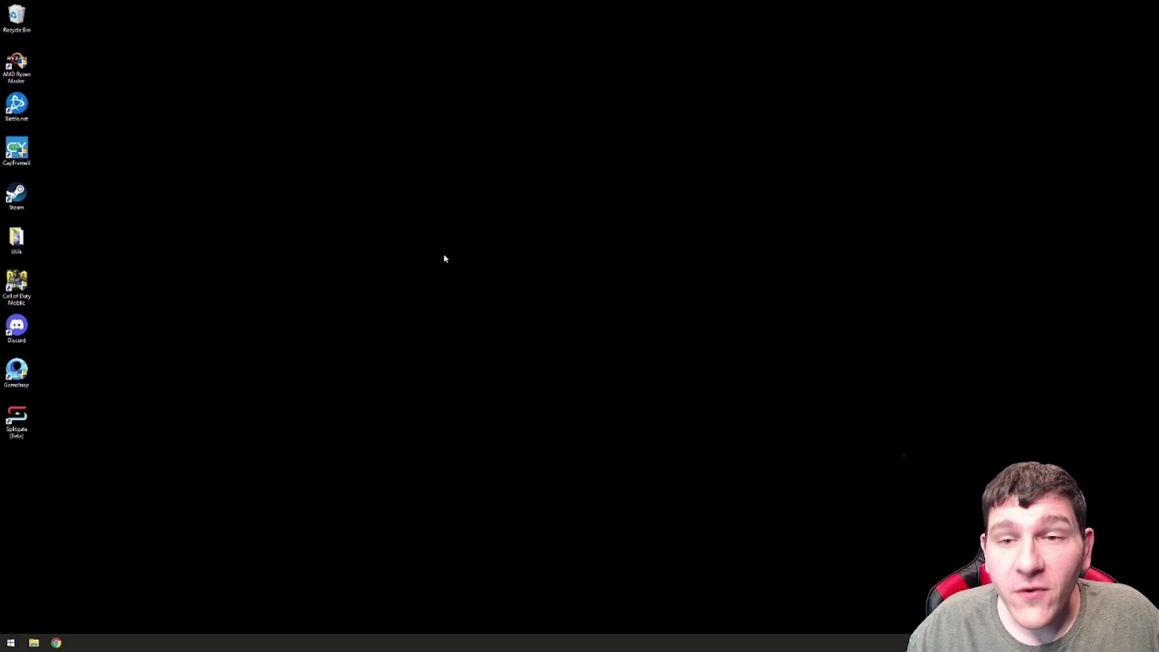
# Turn on hardware-accelerated GPU scheduling in Windows 10 Graphics settings
pyautogui.rightClick(388, 248)
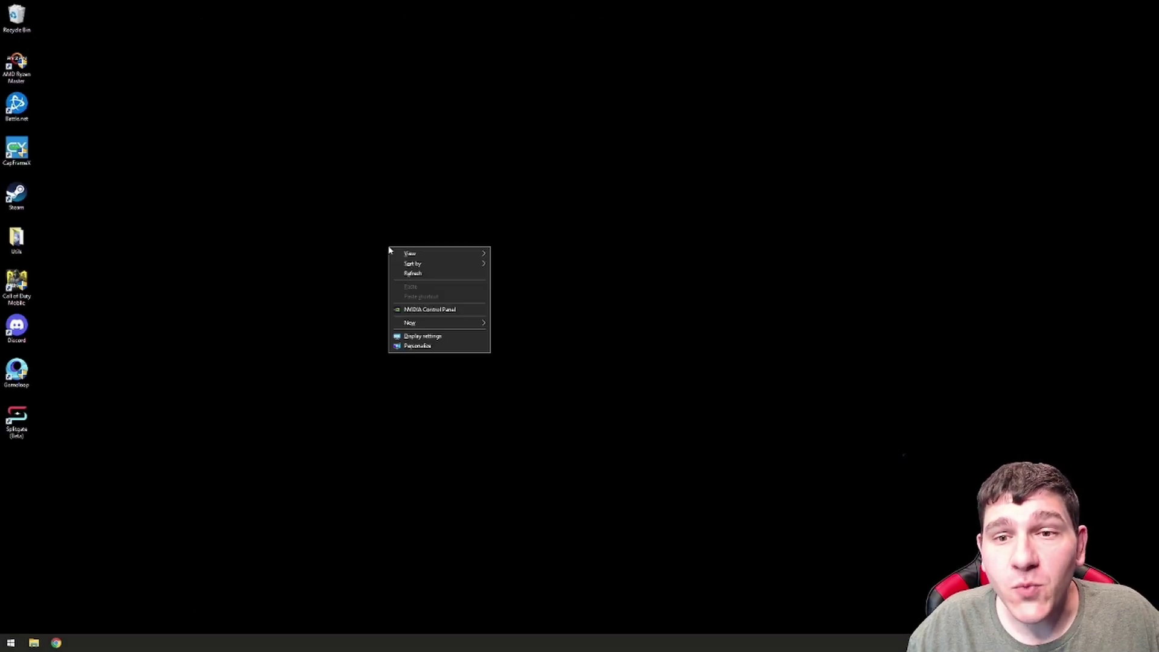
pyautogui.click(412, 337)
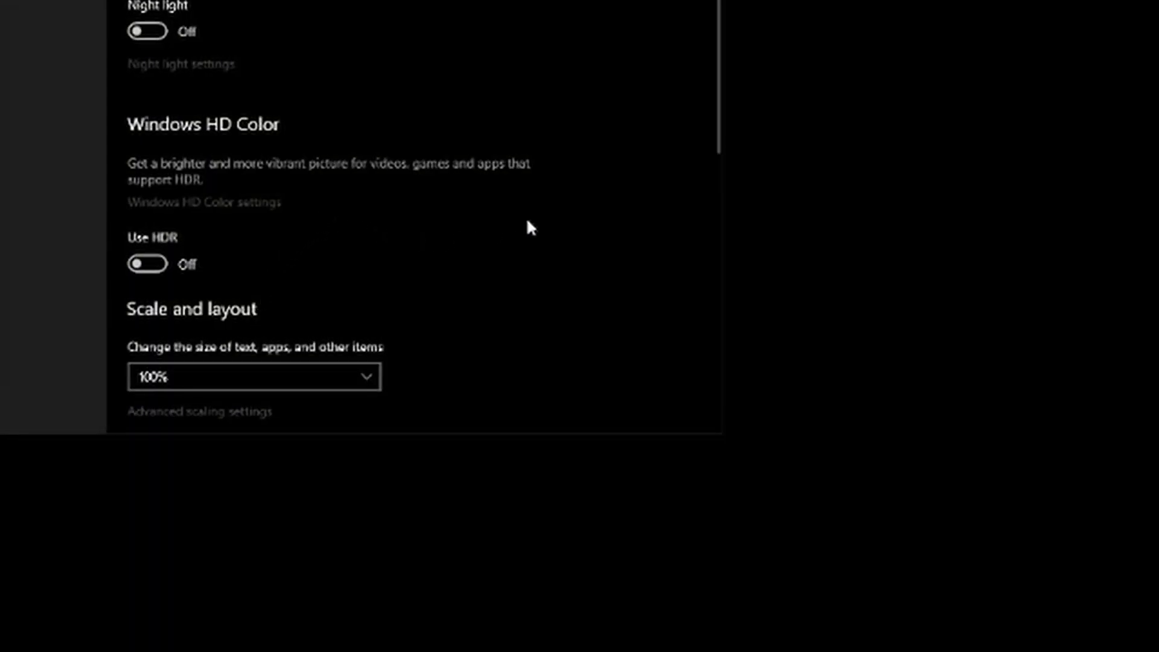
pyautogui.scroll(-8, 547, 225)
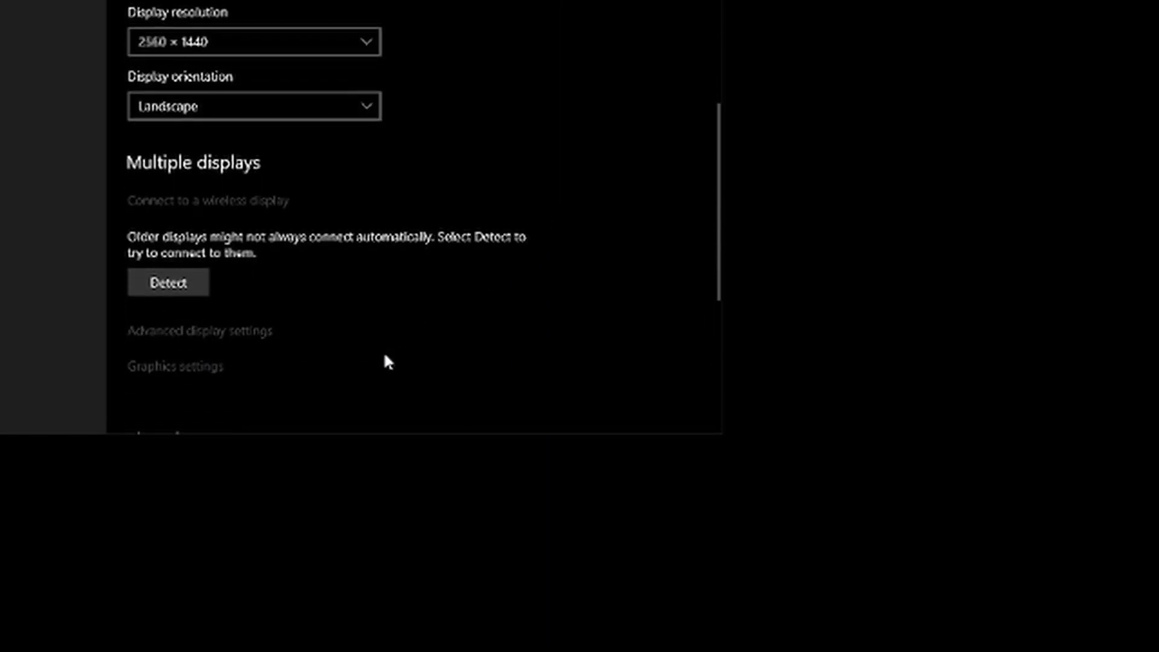
pyautogui.click(202, 369)
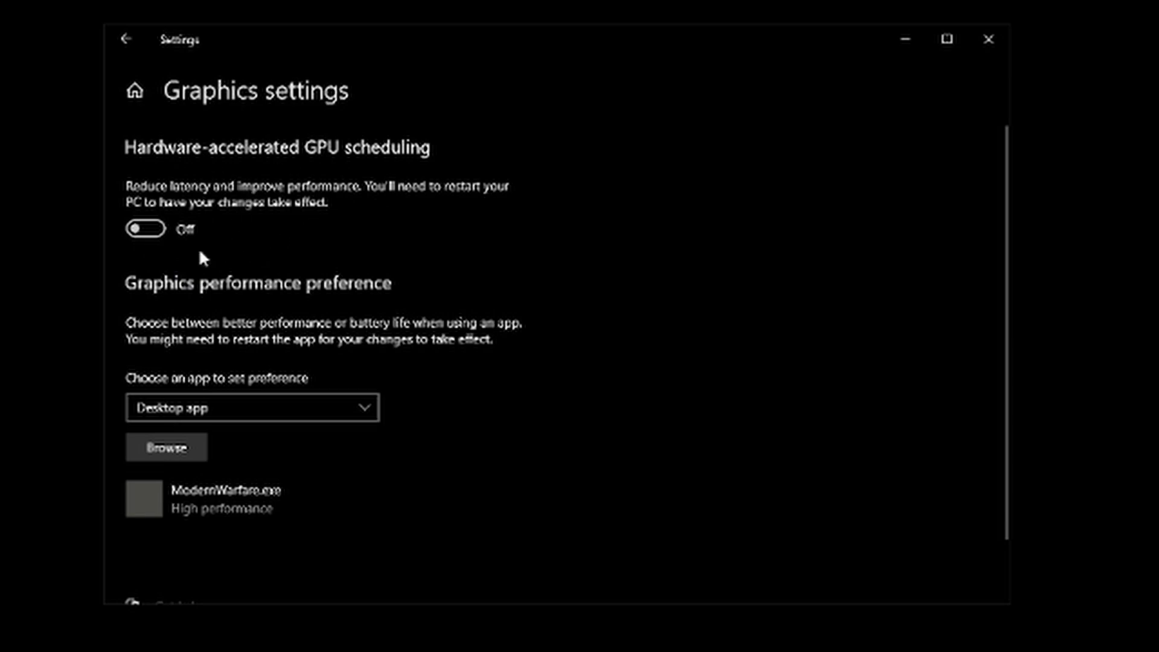
pyautogui.click(138, 232)
# Check that ModernWarfare.exe's graphics preference is High performance, leaving it unchanged
pyautogui.scroll(-3, 494, 242)
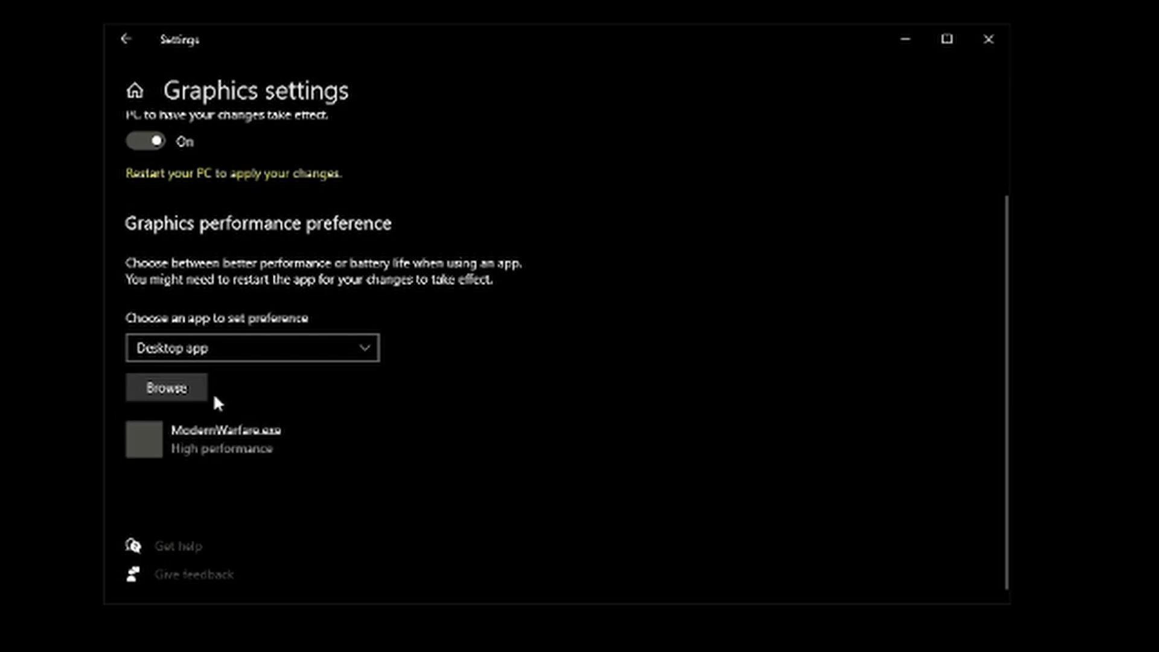
pyautogui.click(248, 435)
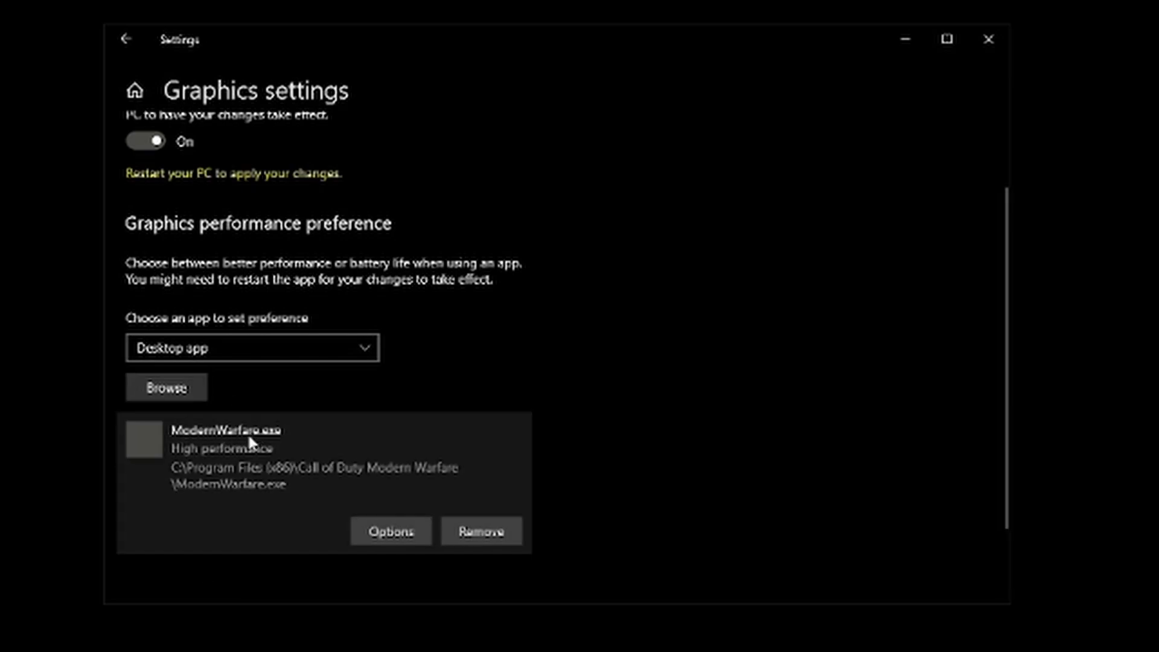
pyautogui.click(371, 531)
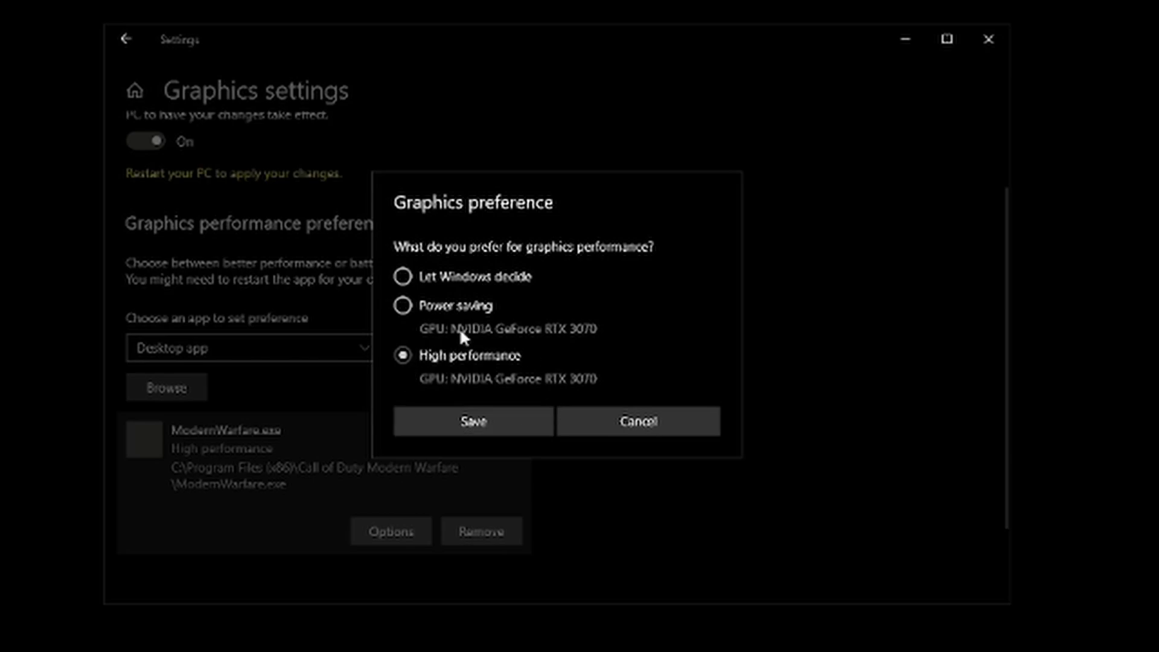
pyautogui.click(626, 423)
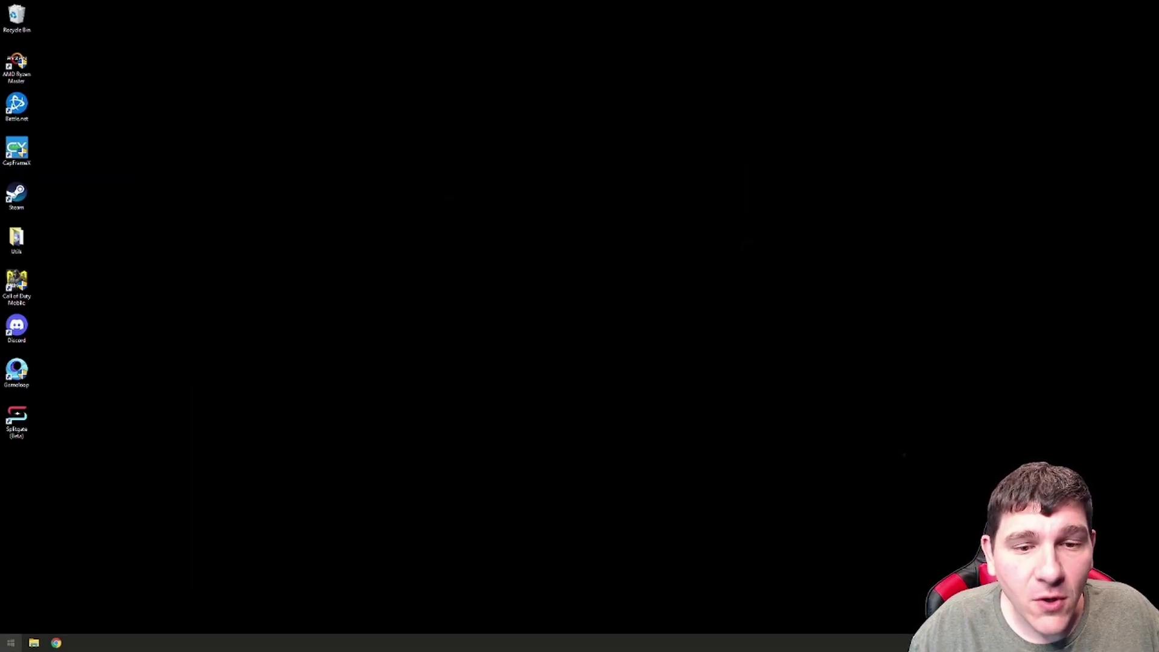
pyautogui.click(8, 644)
pyautogui.write('pow')
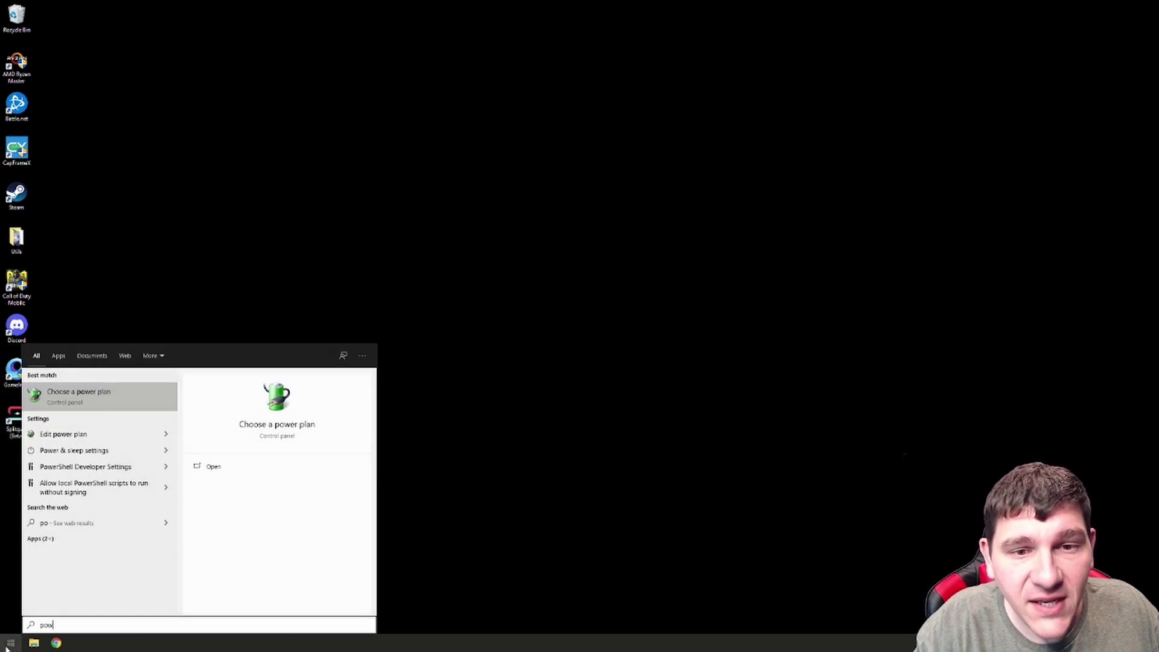
pyautogui.write('er')
pyautogui.press('Return')
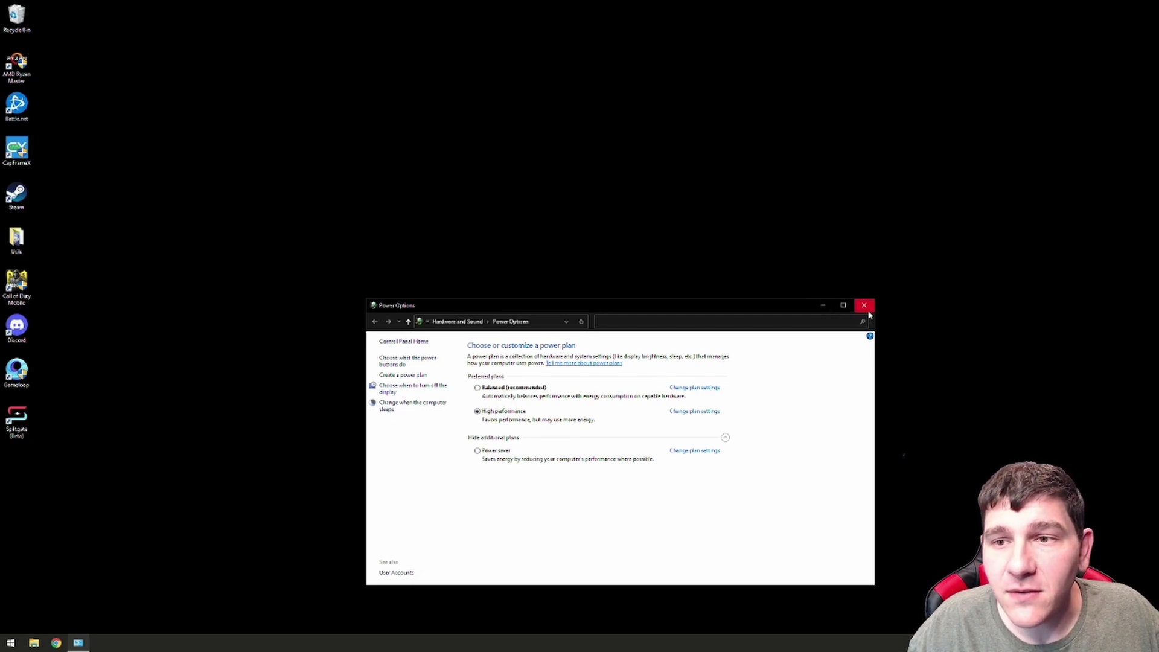
pyautogui.click(864, 306)
pyautogui.click(9, 643)
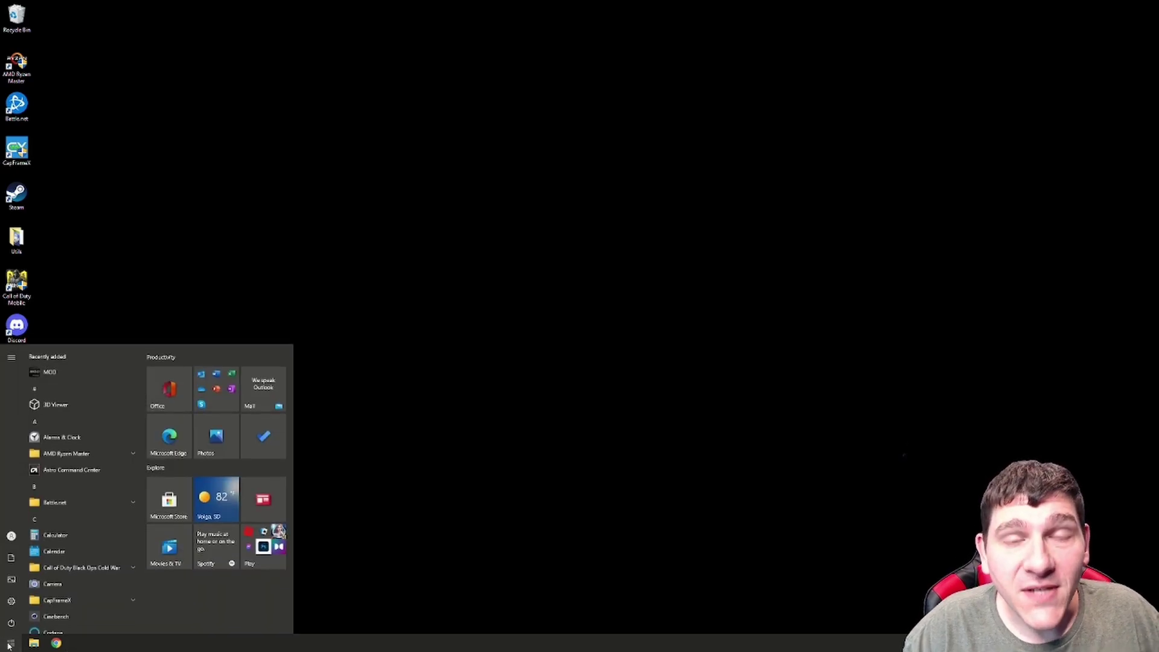
pyautogui.write('game')
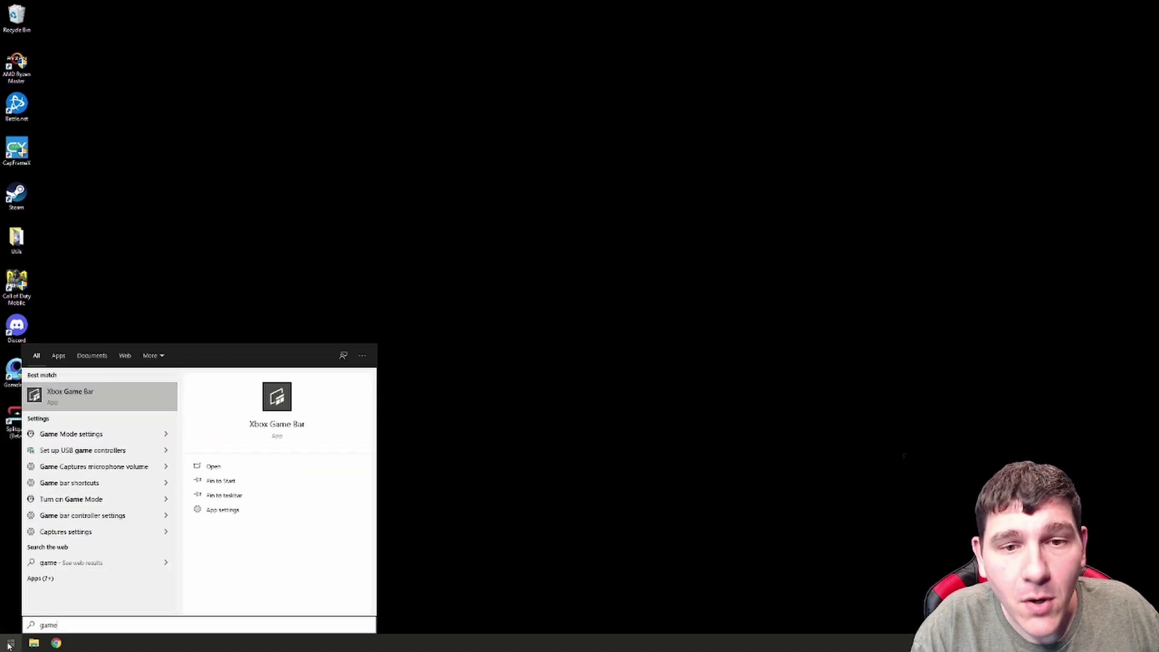
pyautogui.write(' mode')
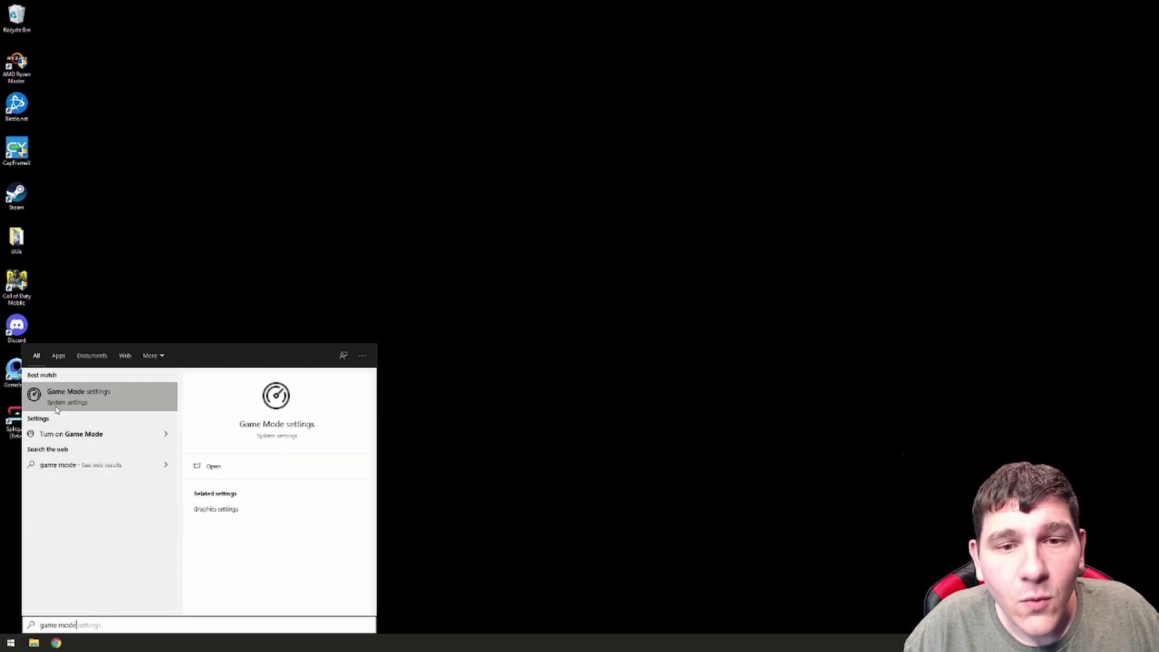
pyautogui.click(56, 406)
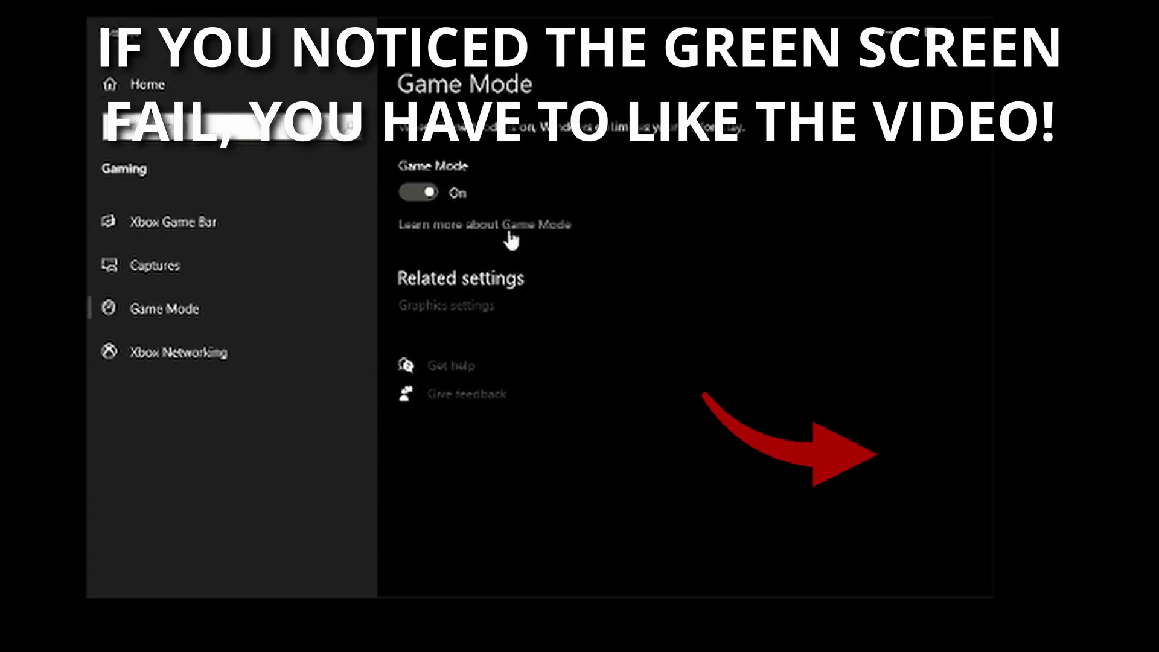
pyautogui.click(192, 225)
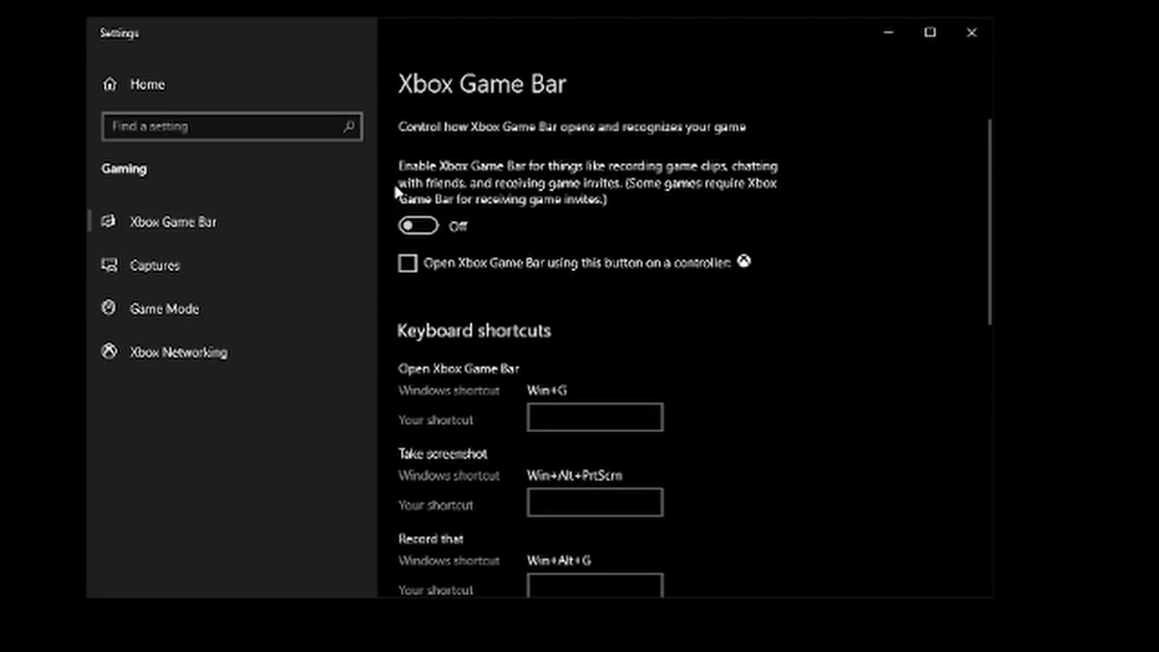
pyautogui.click(971, 34)
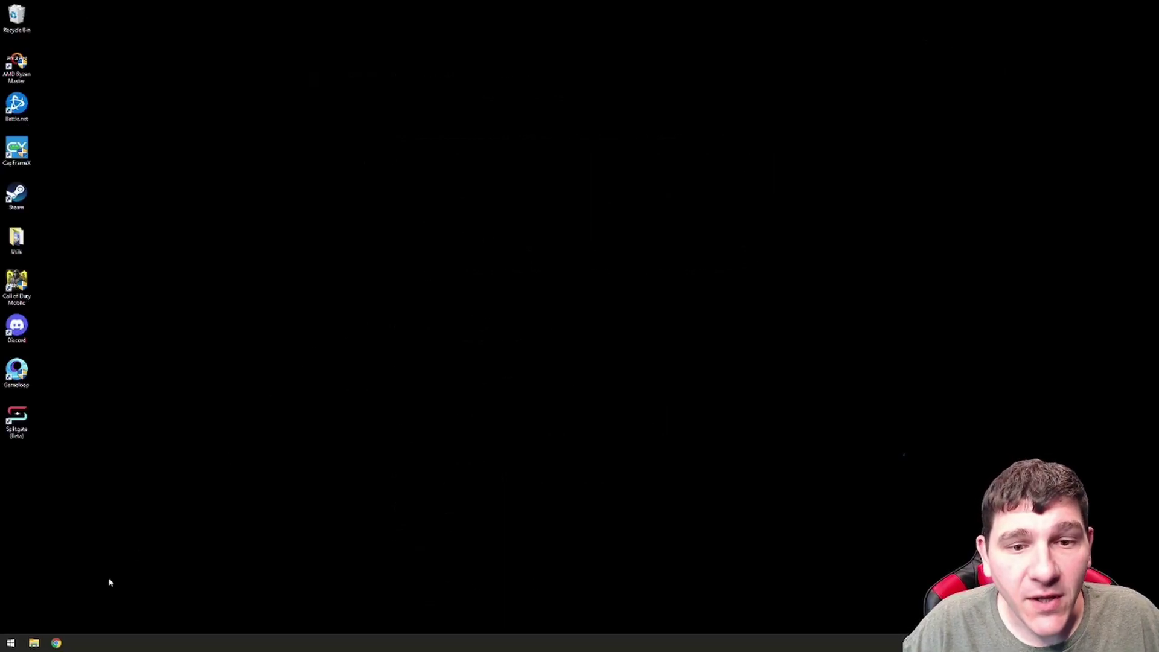
pyautogui.click(20, 643)
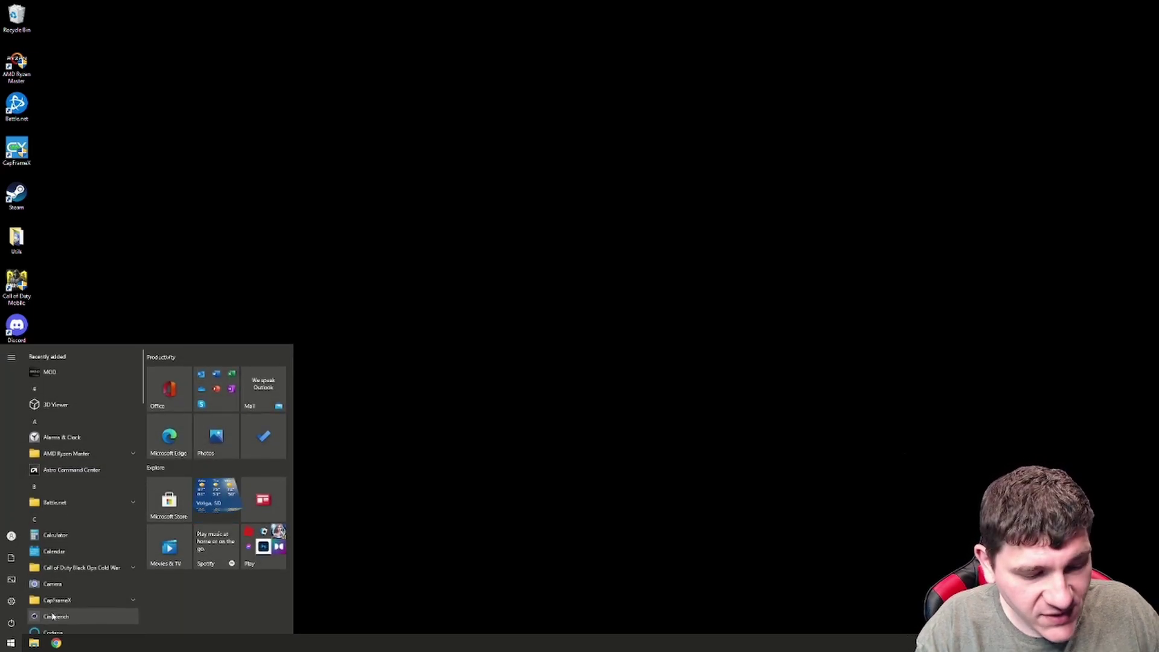
pyautogui.write('backj')
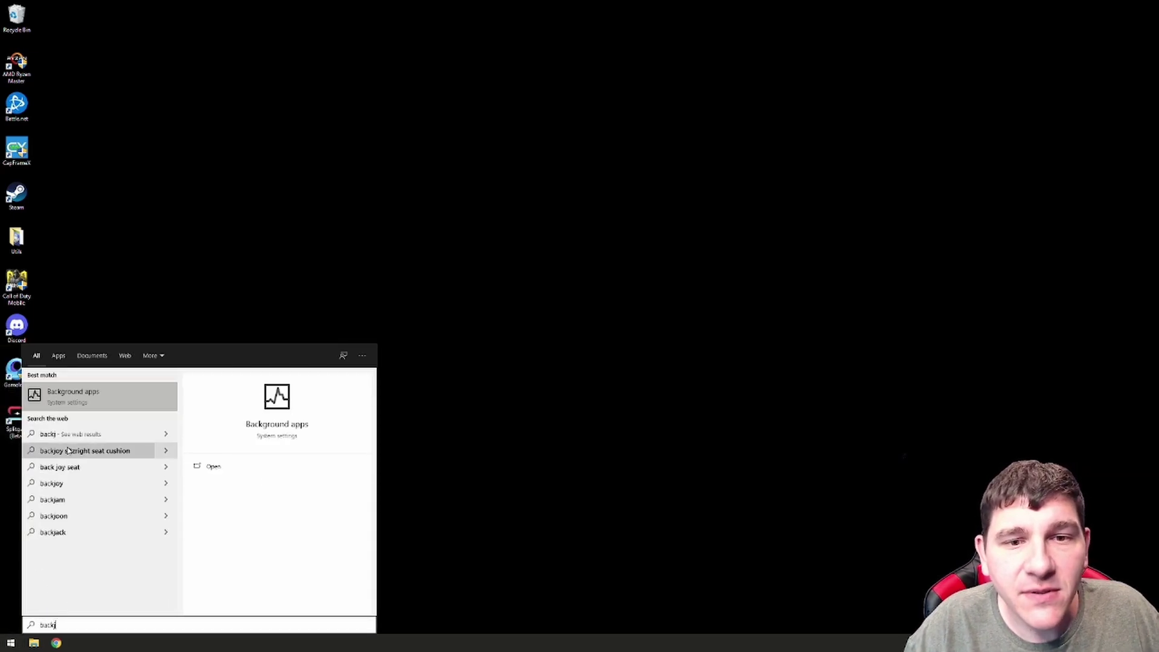
pyautogui.click(63, 398)
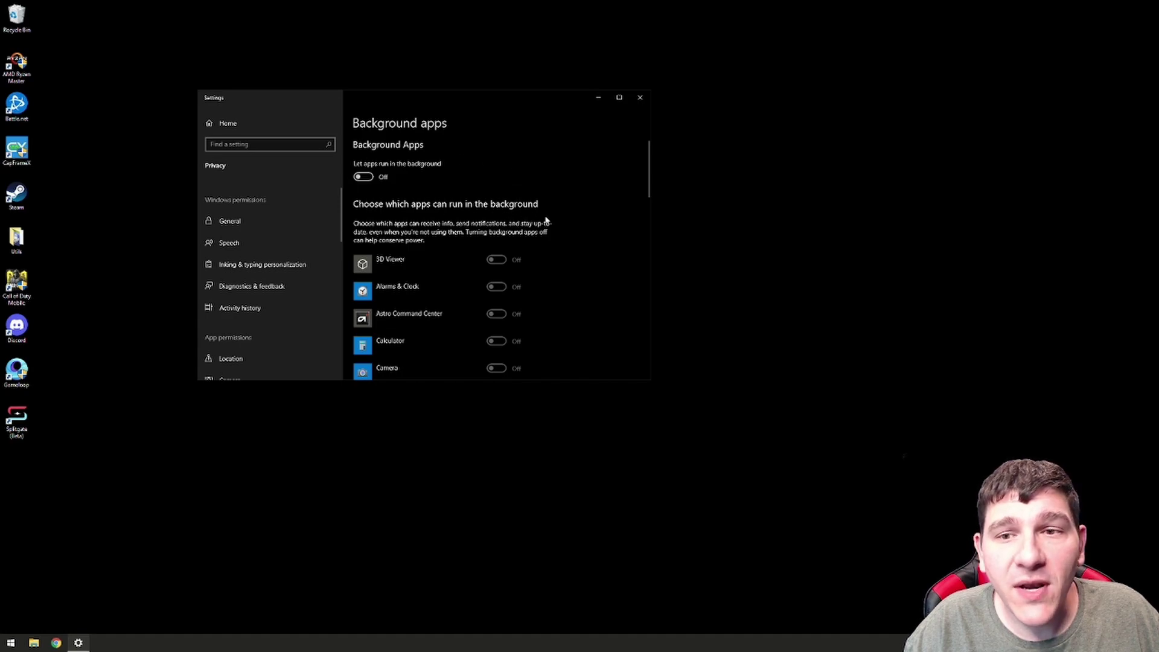
pyautogui.scroll(-15, 584, 221)
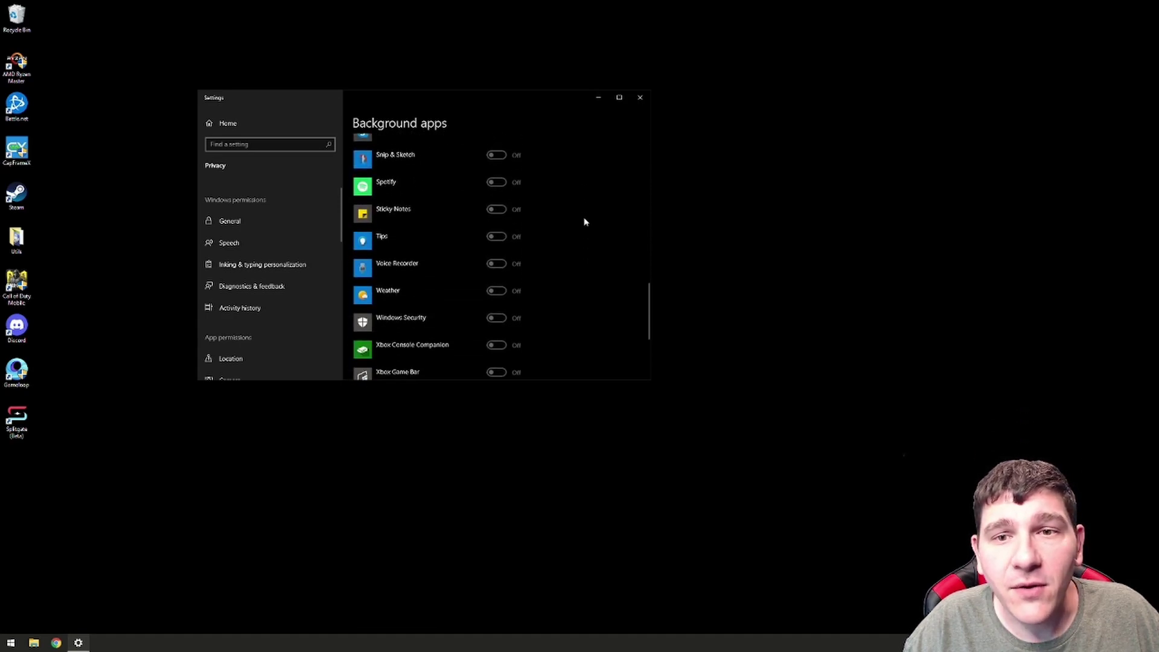
pyautogui.scroll(-5, 584, 221)
pyautogui.click(639, 98)
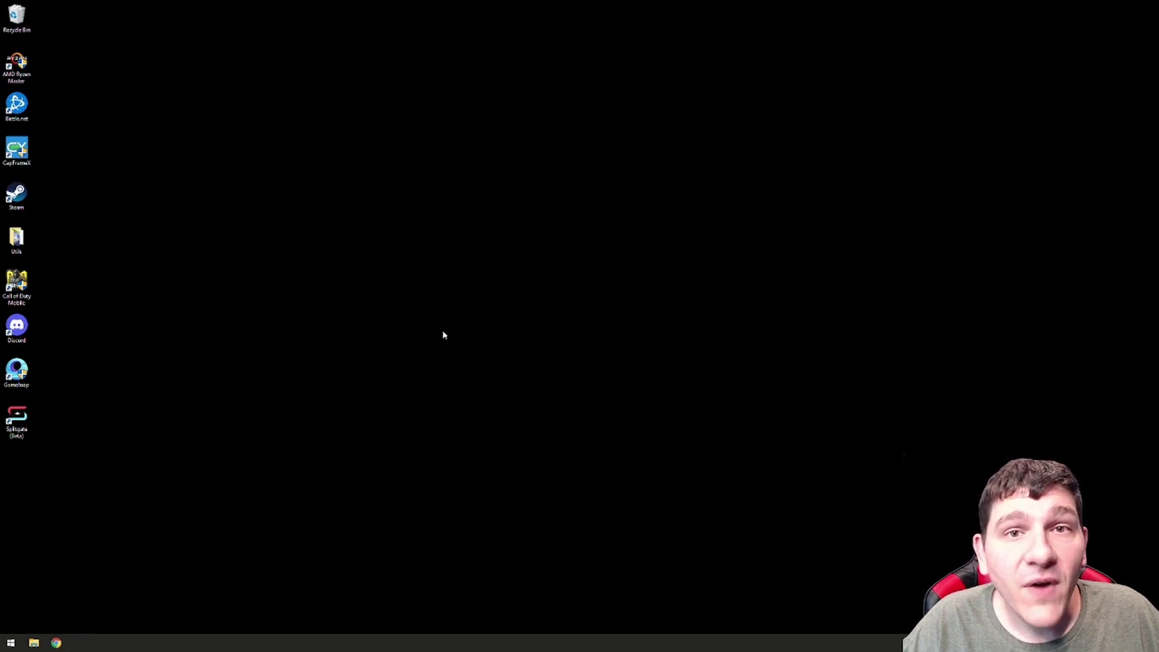
pyautogui.rightClick(386, 649)
# Open Task Manager's Startup list and select the Steam and Voicemeeter (VB-Audio) entries
pyautogui.click(408, 604)
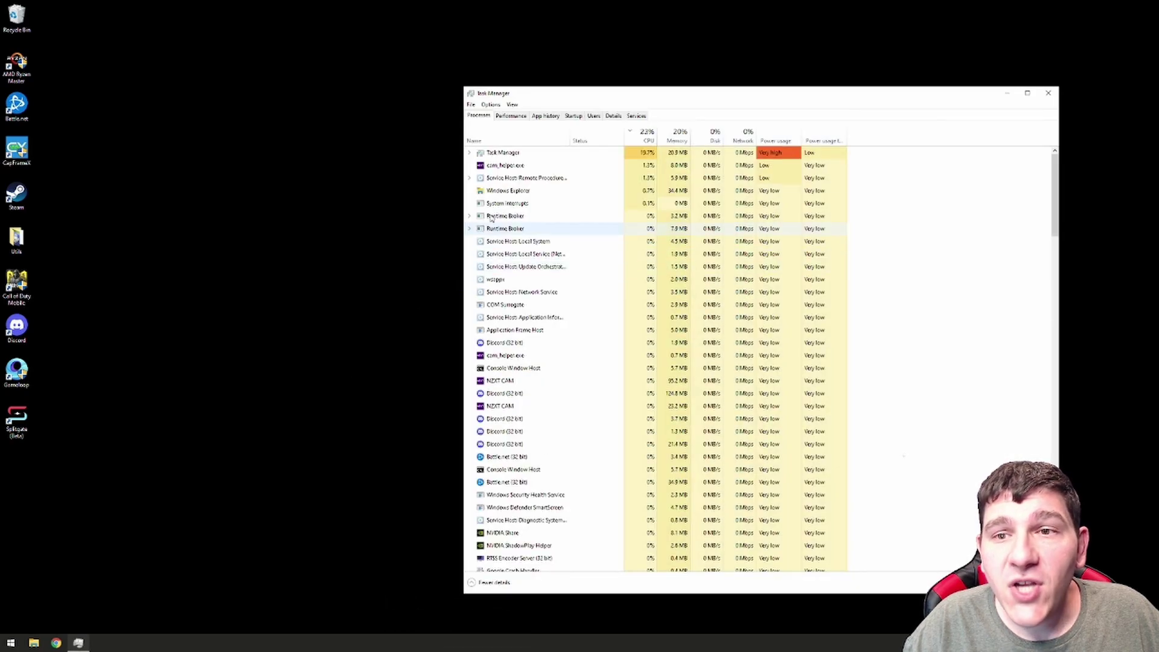
pyautogui.click(573, 116)
pyautogui.moveTo(593, 97); pyautogui.dragTo(423, 112)
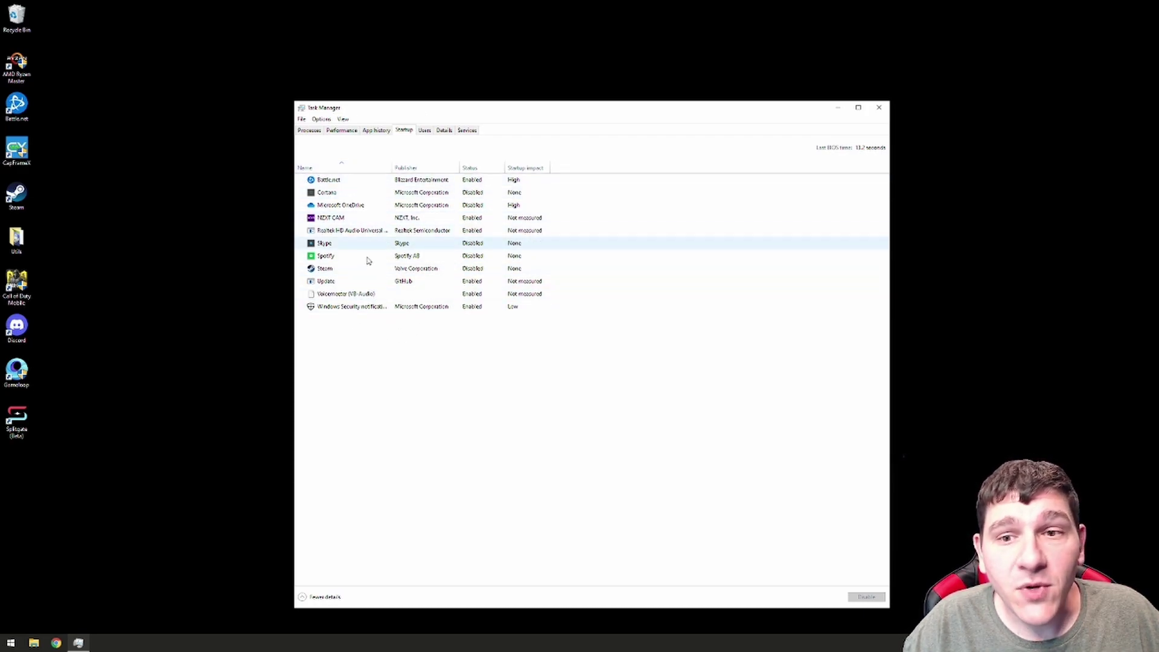
pyautogui.click(343, 271)
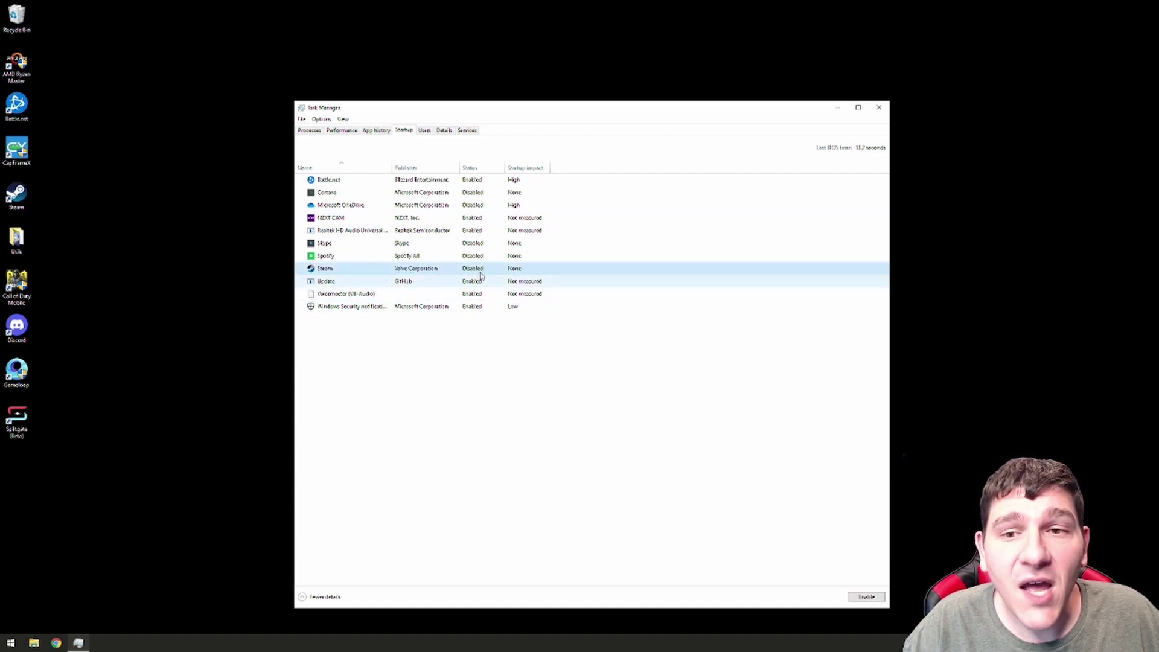
pyautogui.click(350, 294)
pyautogui.rightClick(352, 296)
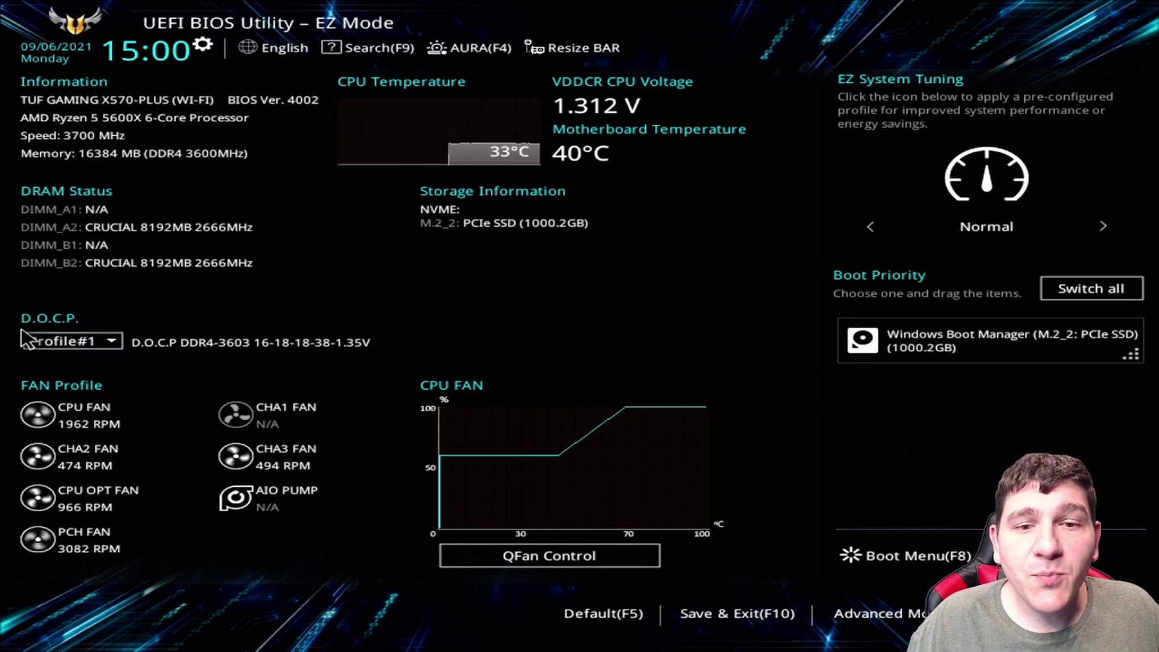
pyautogui.click(116, 343)
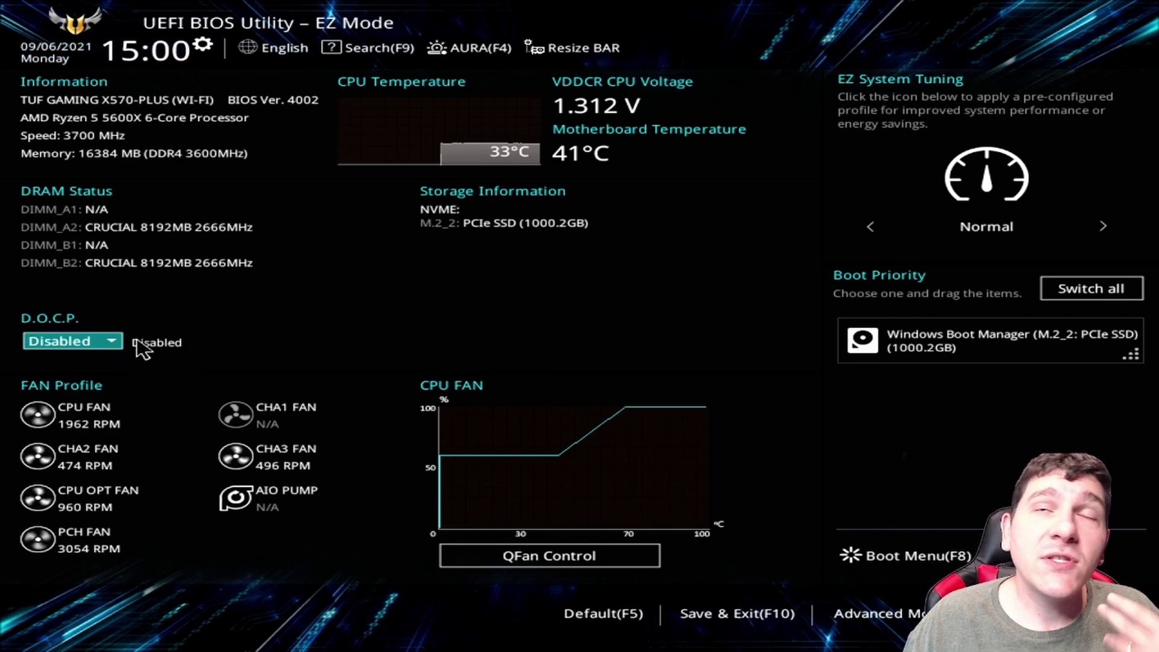
pyautogui.click(96, 342)
pyautogui.click(66, 312)
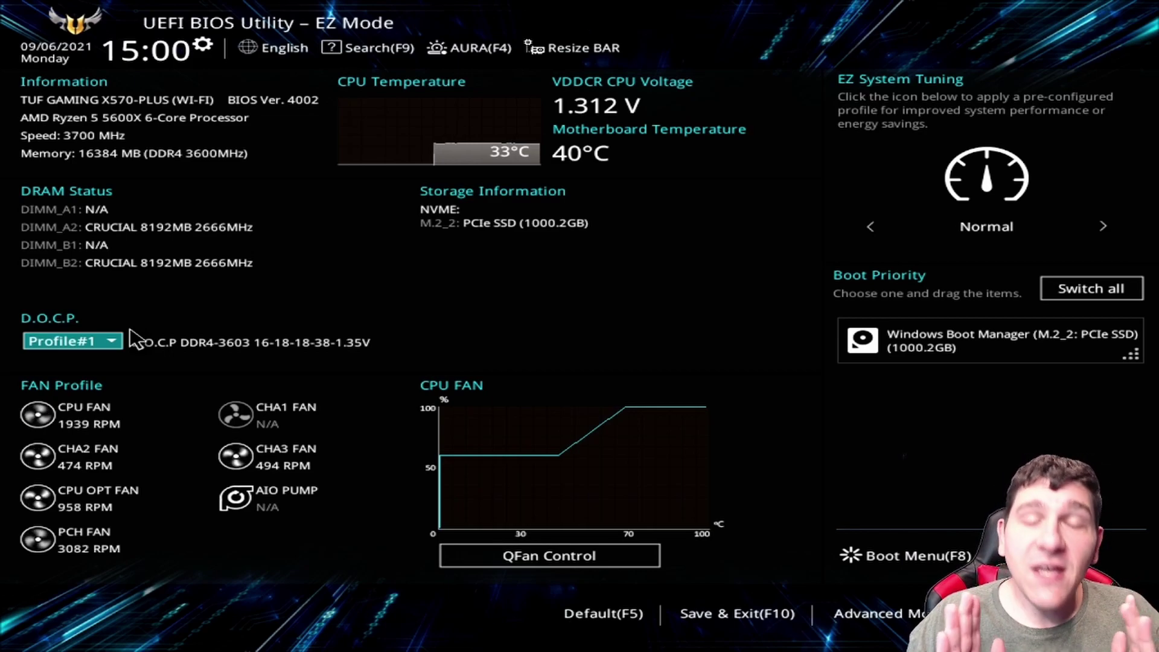
pyautogui.press('F7')
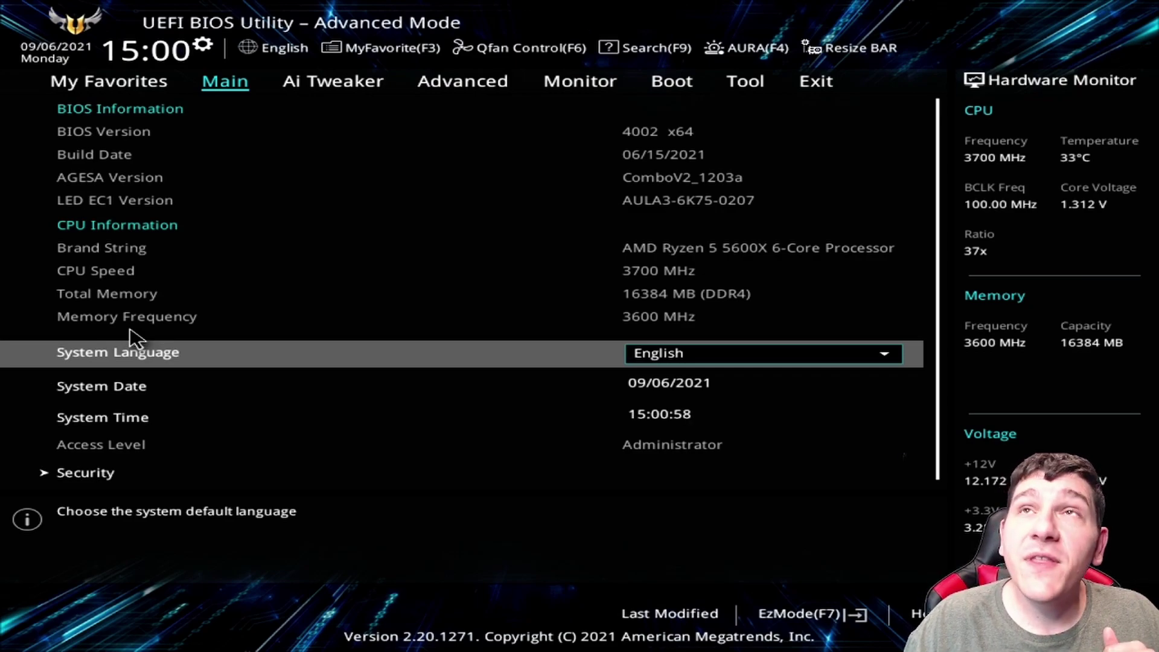
# Open Ai Tweaker's CPU Core Ratio (Per CCX) page, showing Core VID 1.325 and CCX0 Ratio 48.00
pyautogui.press('Right')
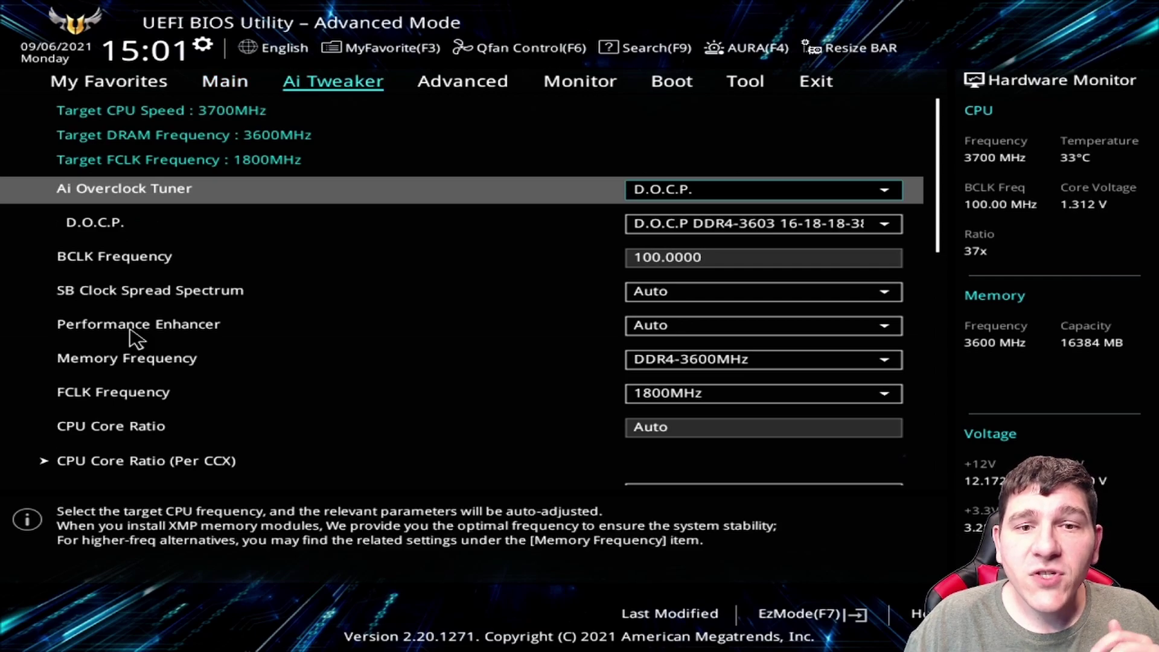
pyautogui.press('Down')
pyautogui.press('Down')
pyautogui.press('Down')
pyautogui.press('Down')
pyautogui.press('Down')
pyautogui.press('Down')
pyautogui.press('Down')
pyautogui.press('Down')
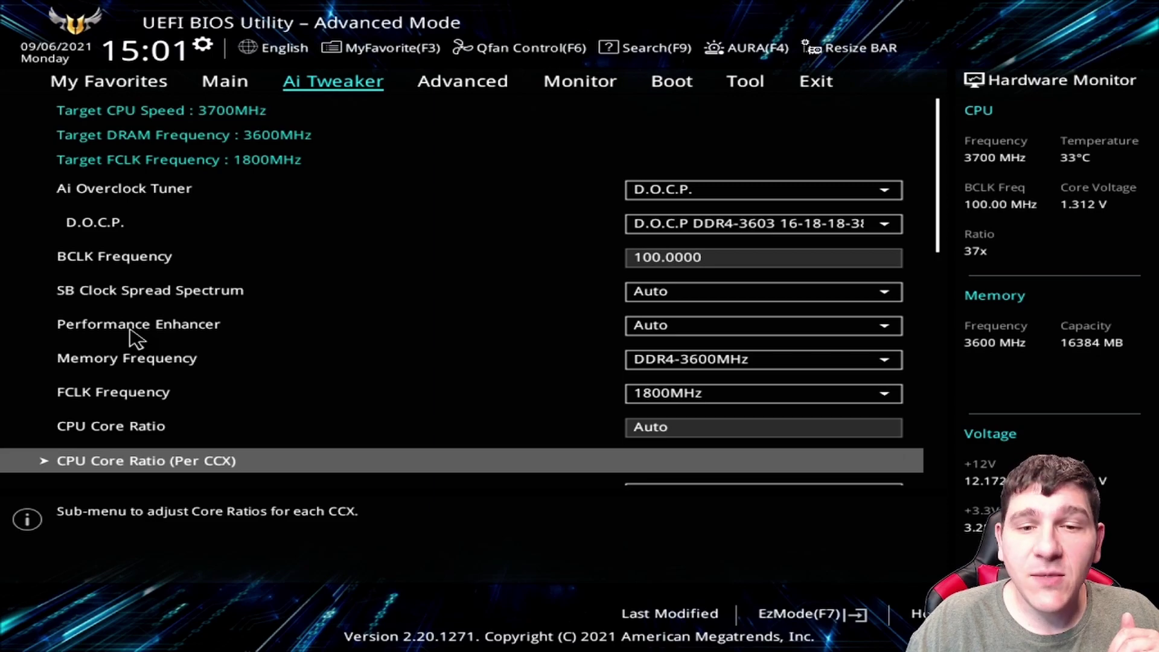
pyautogui.press('Return')
pyautogui.press('Down')
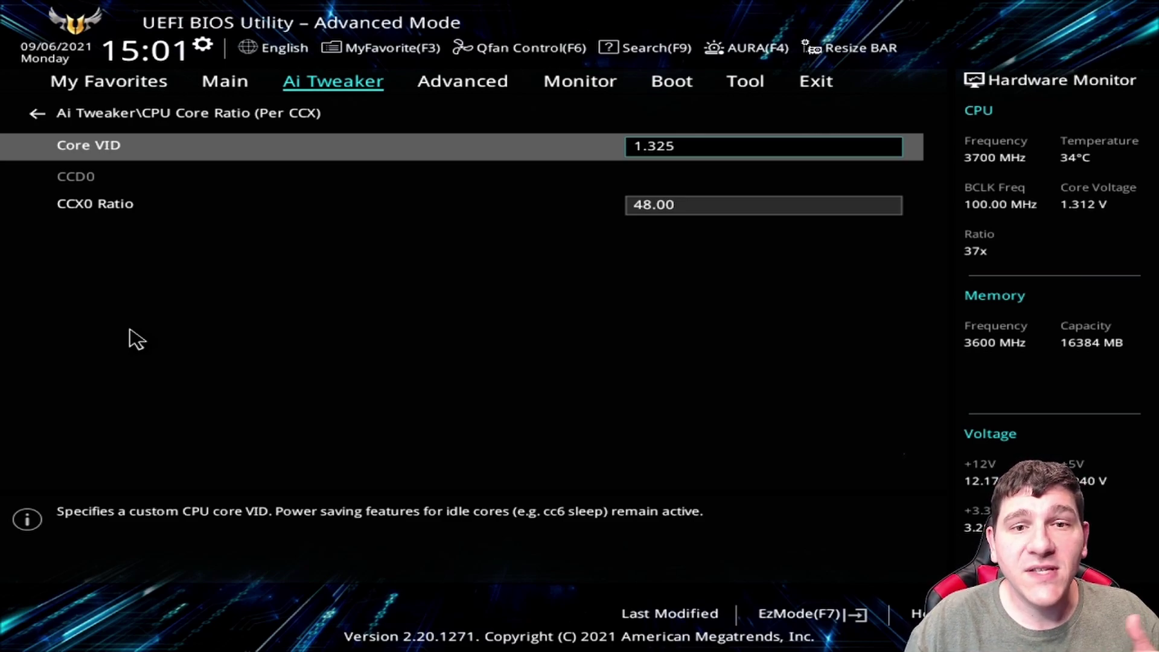
# Try a CCX0 Ratio of 47, then restore it to 48
pyautogui.press('Down')
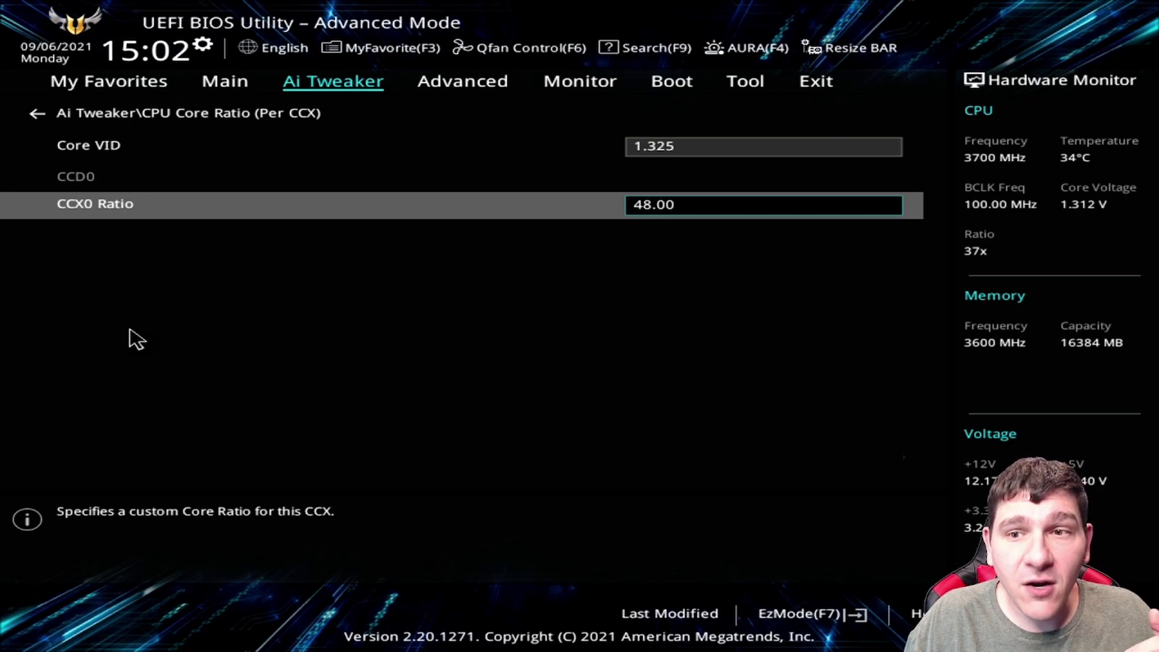
pyautogui.write('47')
pyautogui.press('Up')
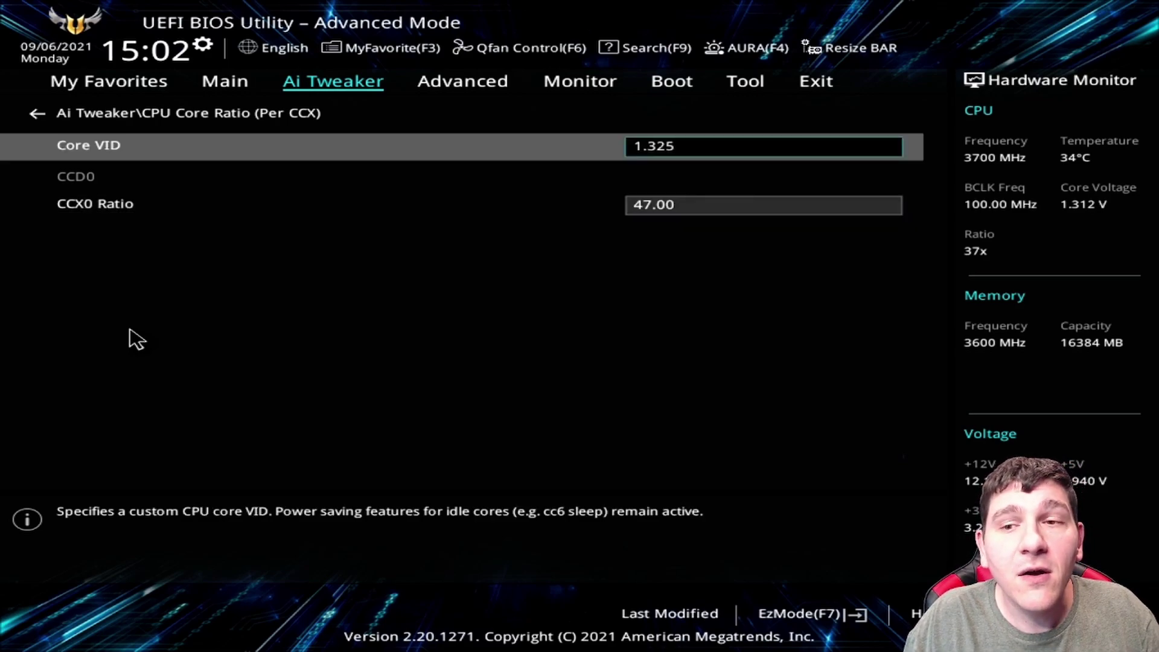
pyautogui.press('Down')
pyautogui.write('48')
pyautogui.press('Up')
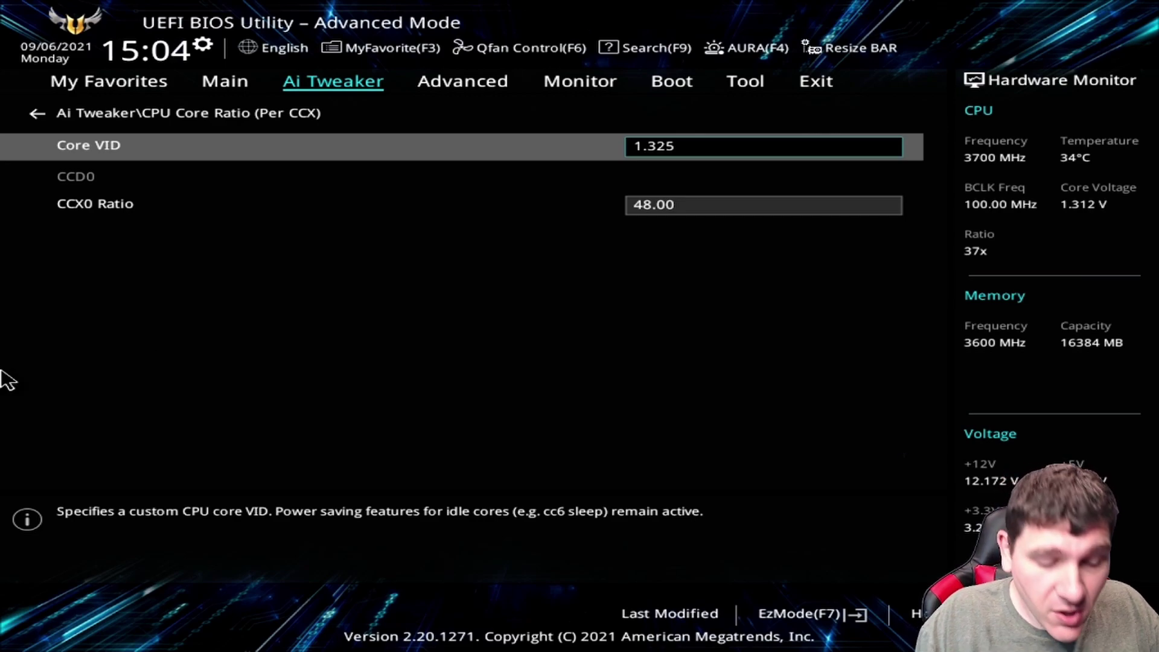
# Set Core VID and CCX0 Ratio to Auto and return to the Ai Tweaker list
pyautogui.write('Auto')
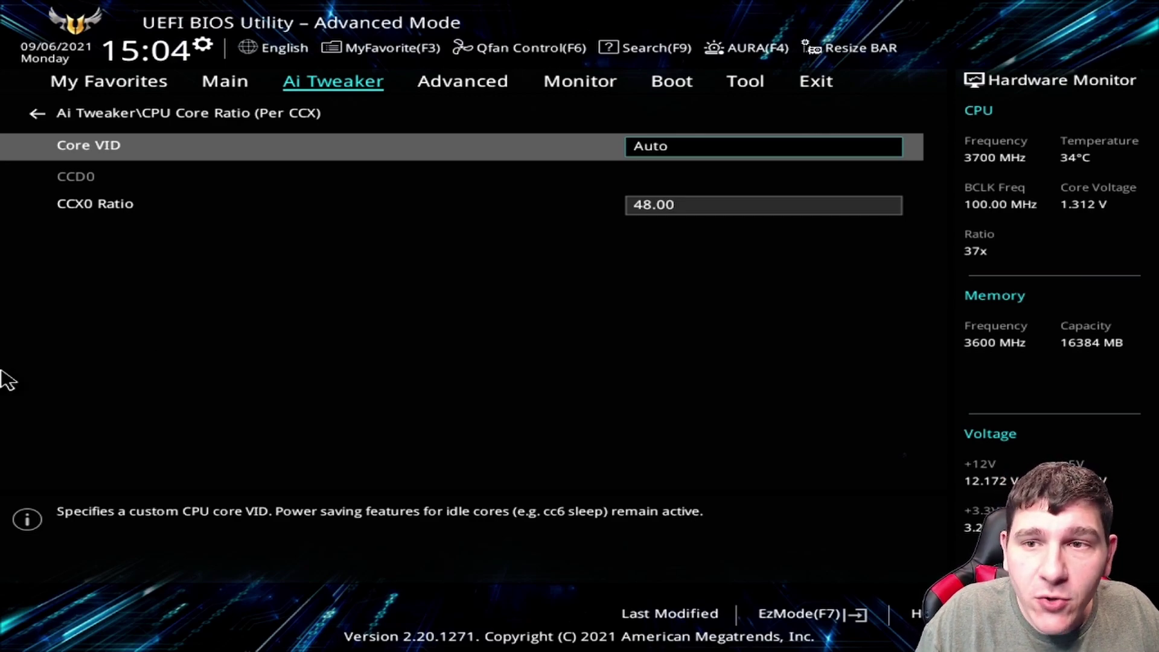
pyautogui.press('Down')
pyautogui.write('Auto')
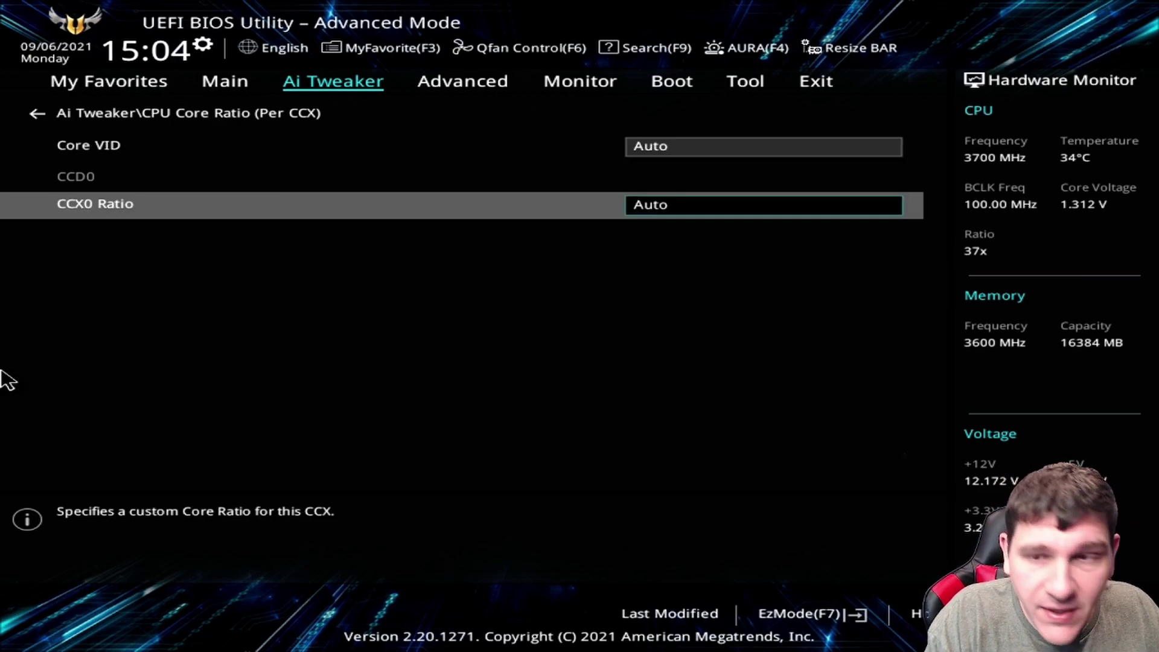
pyautogui.press('Up')
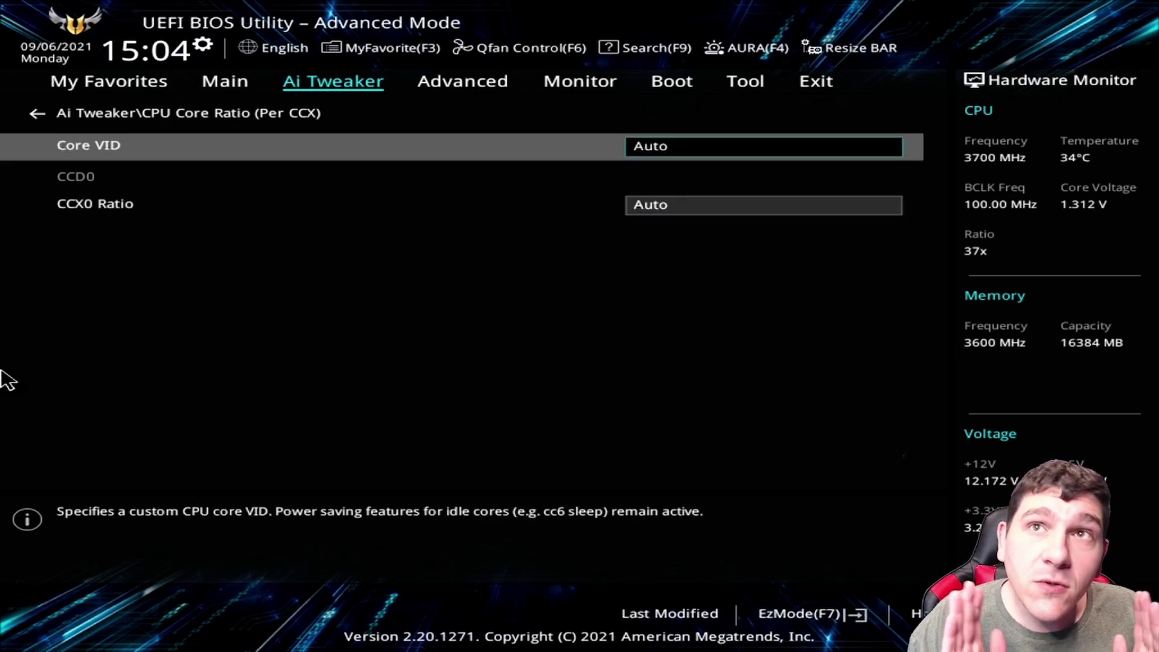
pyautogui.press('Escape')
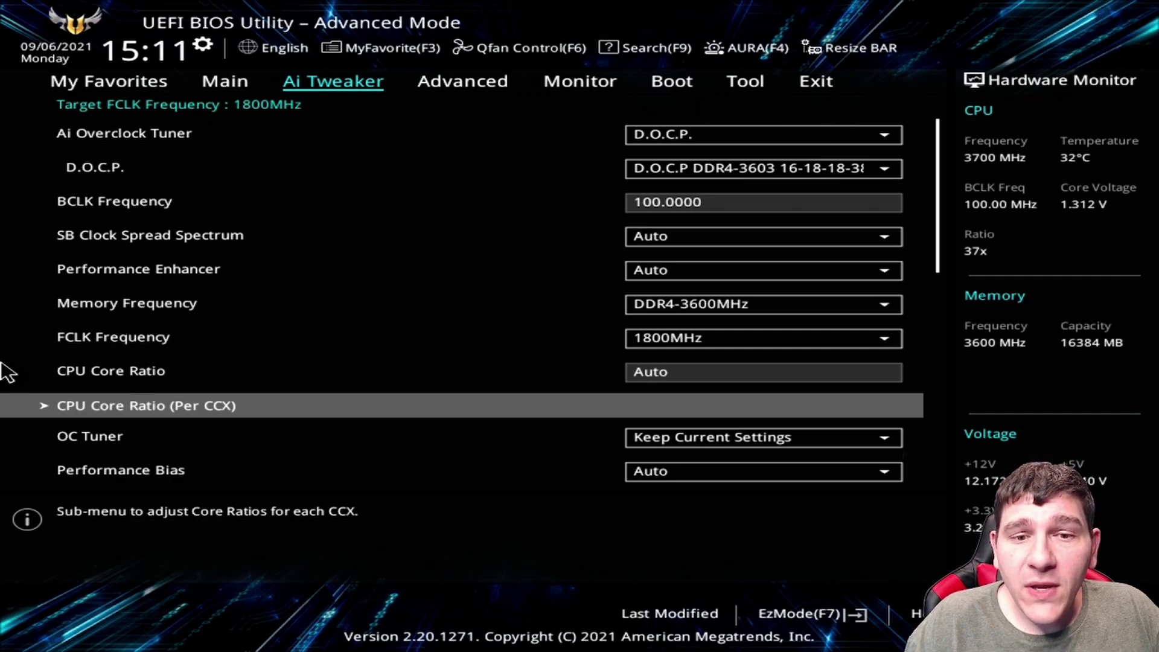
# Go to Advanced > AMD Overclocking, accept the warning, and open Precision Boost Overdrive
pyautogui.press('Down')
pyautogui.press('Down')
pyautogui.press('Down')
pyautogui.press('Down')
pyautogui.press('Up')
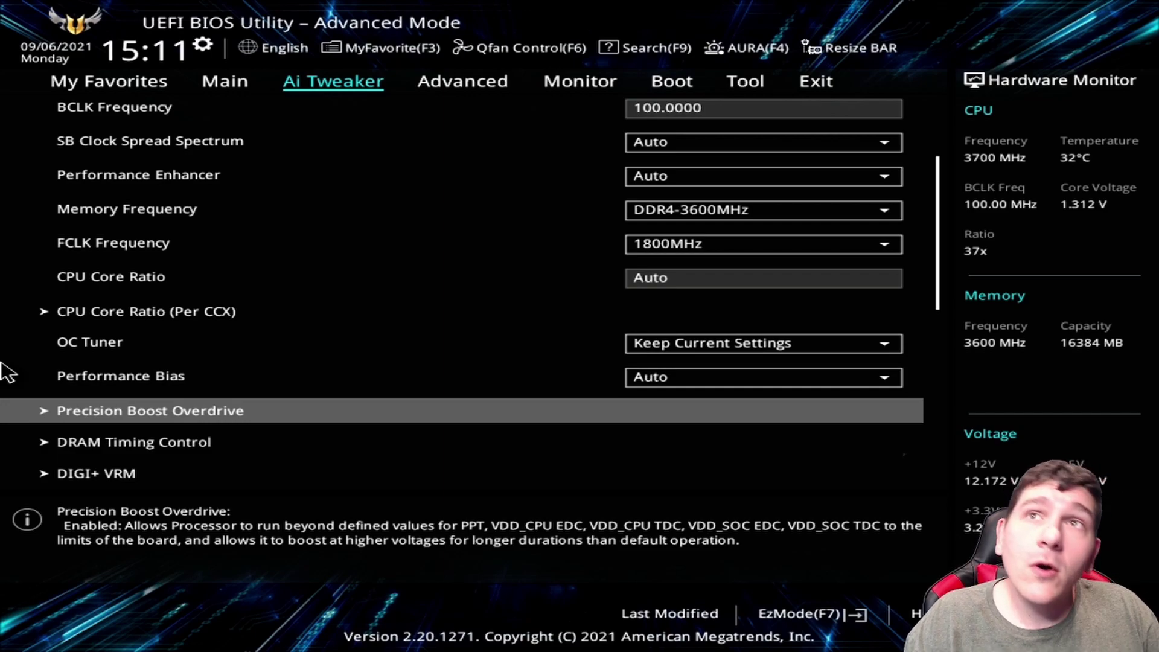
pyautogui.press('Right')
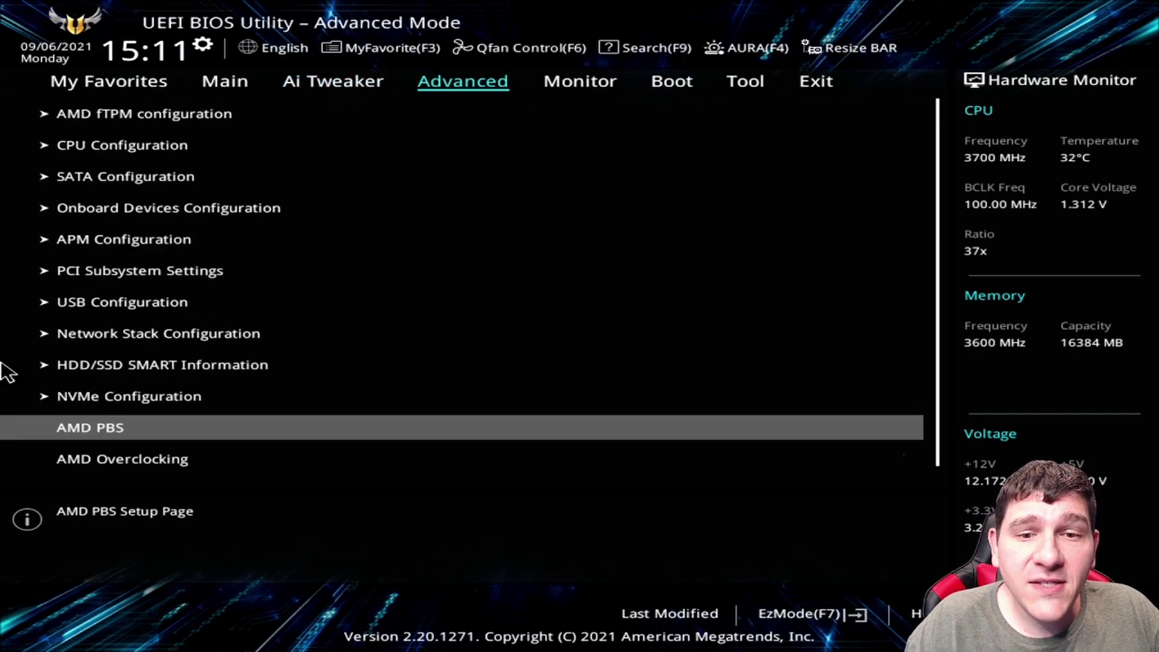
pyautogui.press('Down')
pyautogui.press('Return')
pyautogui.press('Down')
pyautogui.press('Return')
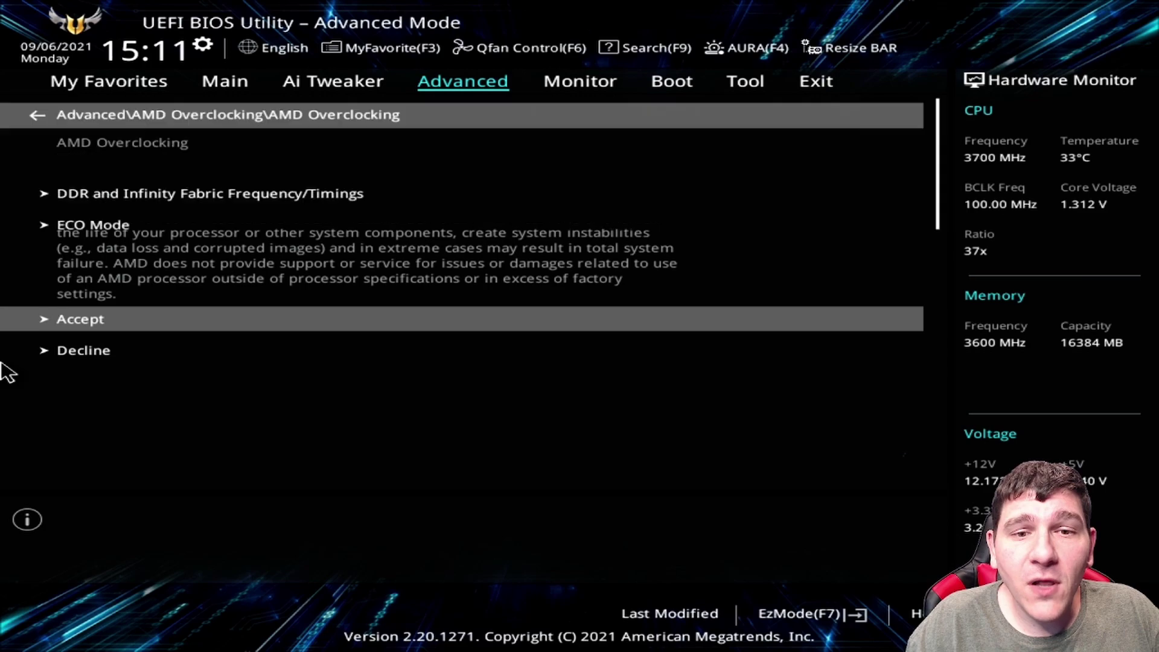
pyautogui.press('Down')
pyautogui.press('Down')
pyautogui.press('Down')
pyautogui.press('Return')
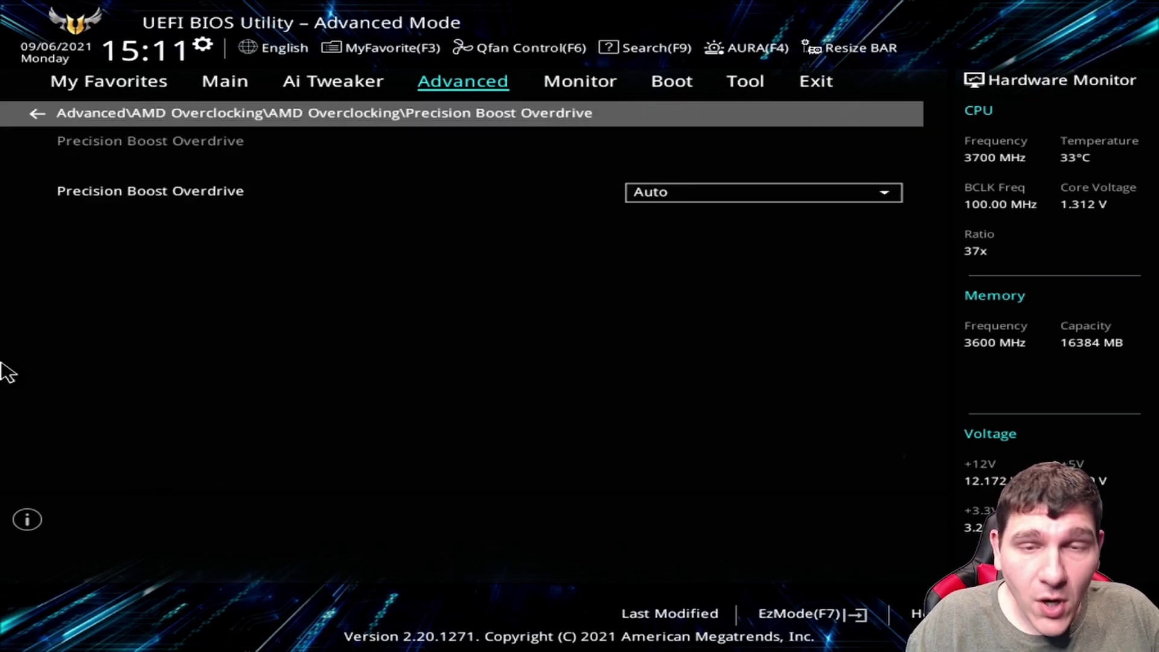
# Set Precision Boost Overdrive to Advanced and keep PBO Limits at Auto
pyautogui.press('Down')
pyautogui.press('Return')
pyautogui.press('Down')
pyautogui.press('Down')
pyautogui.press('Down')
pyautogui.press('Return')
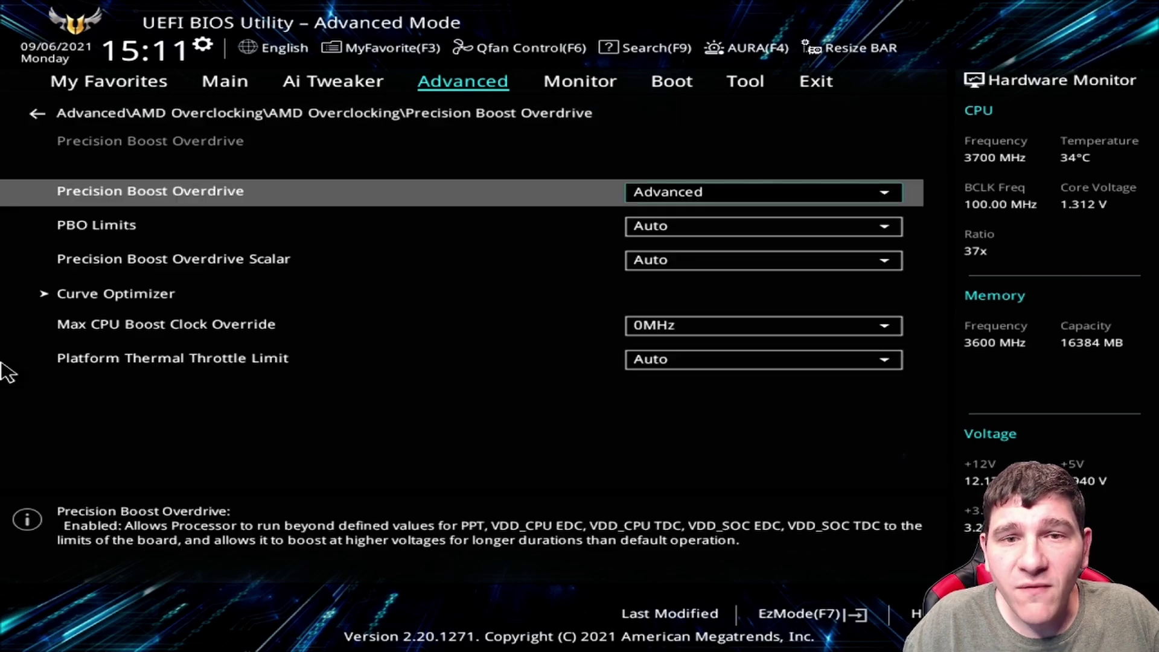
pyautogui.press('Down')
pyautogui.press('Return')
pyautogui.press('Down')
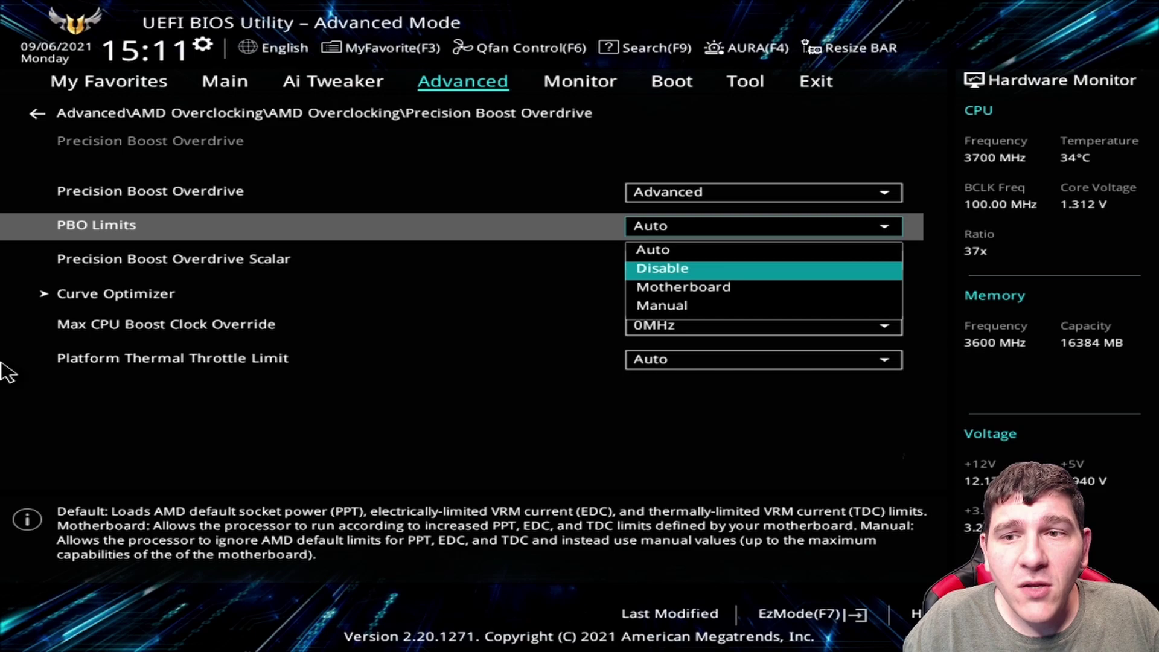
pyautogui.press('Down')
pyautogui.press('Down')
pyautogui.press('Up')
pyautogui.press('Up')
pyautogui.press('Up')
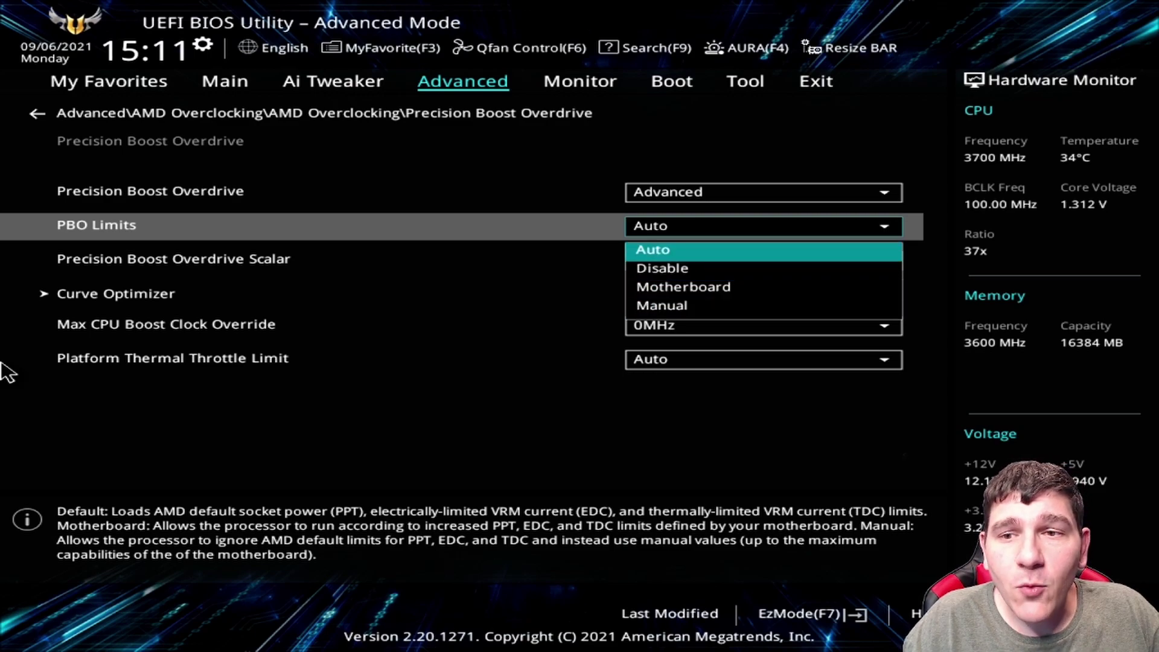
pyautogui.press('Return')
# Set Max CPU Boost Clock Override to 200MHz
pyautogui.press('Down')
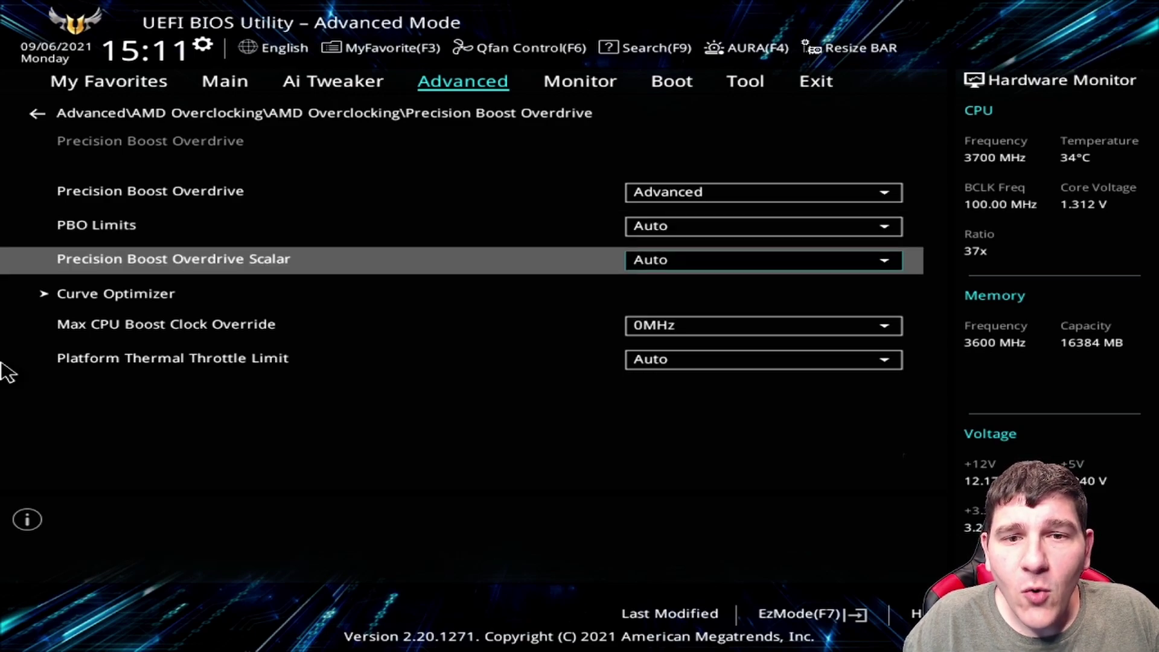
pyautogui.press('Down')
pyautogui.press('Down')
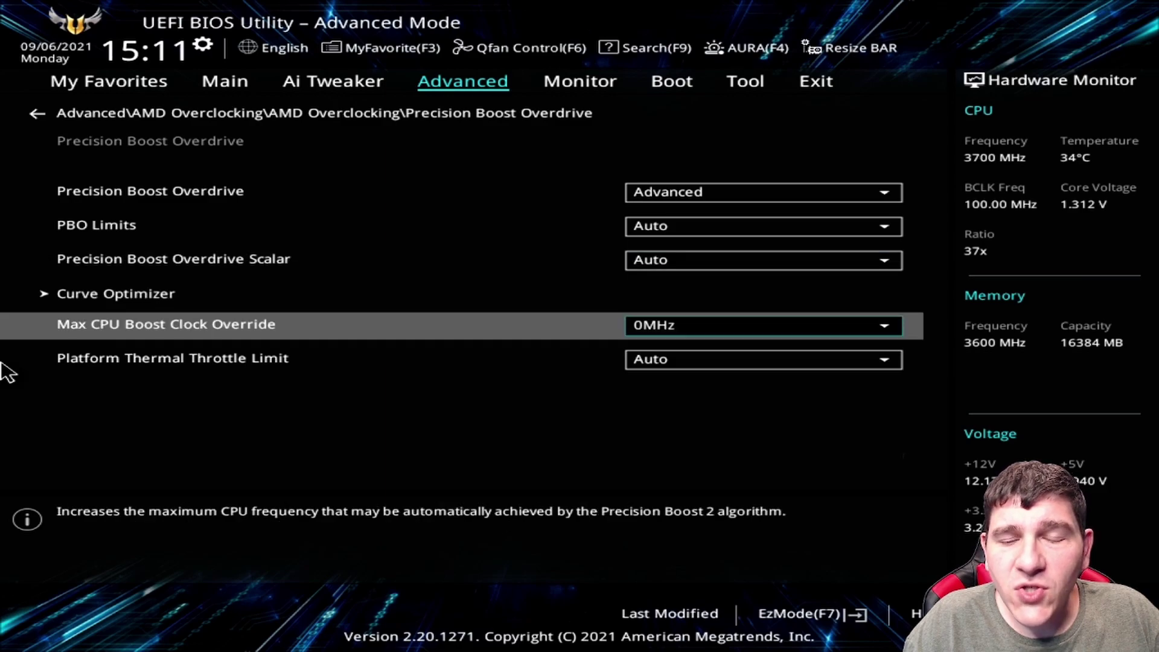
pyautogui.press('Return')
pyautogui.press('Down')
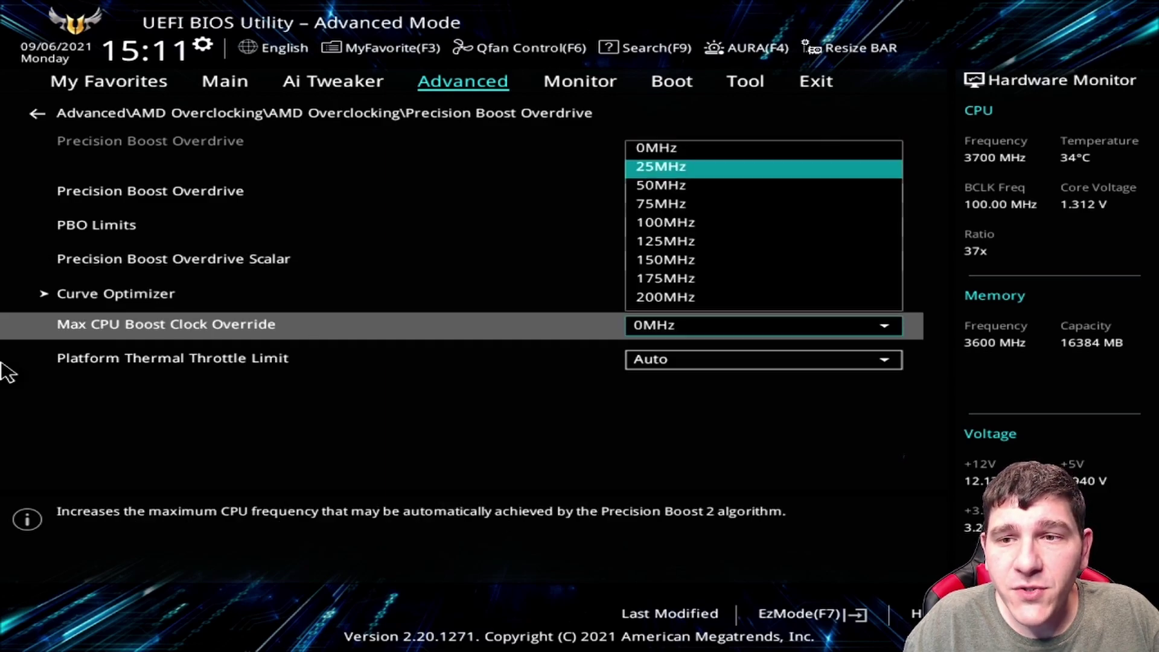
pyautogui.press('Down')
pyautogui.press('Down')
pyautogui.press('Down')
pyautogui.press('Down')
pyautogui.press('Down')
pyautogui.press('Down')
pyautogui.press('Down')
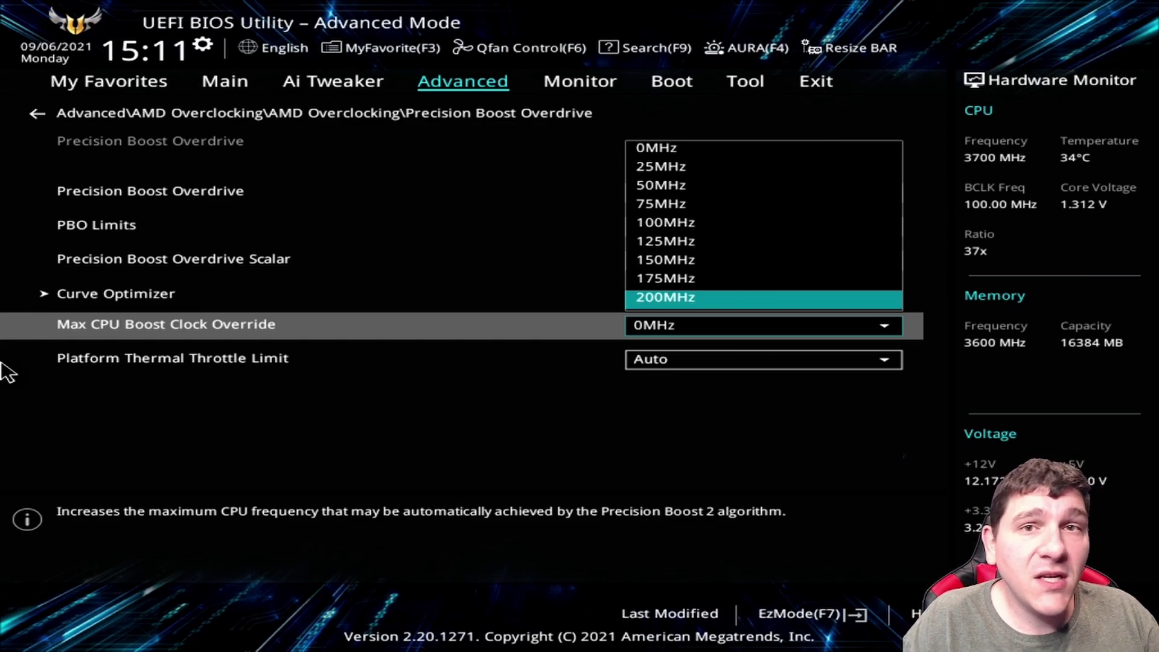
pyautogui.press('Return')
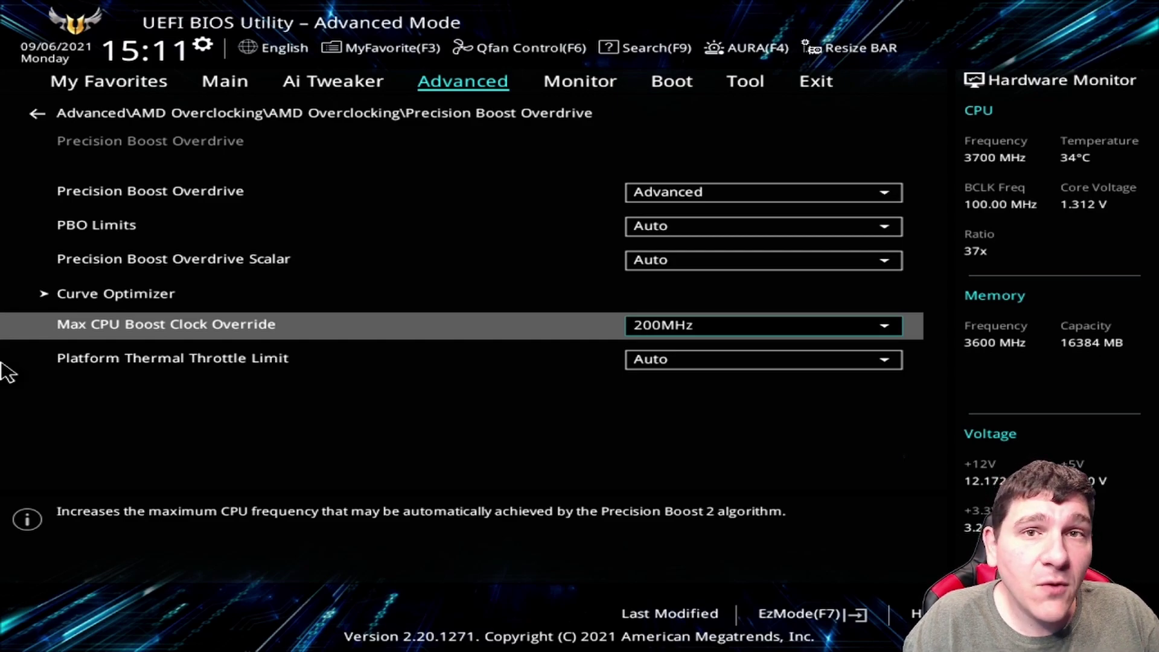
pyautogui.press('Up')
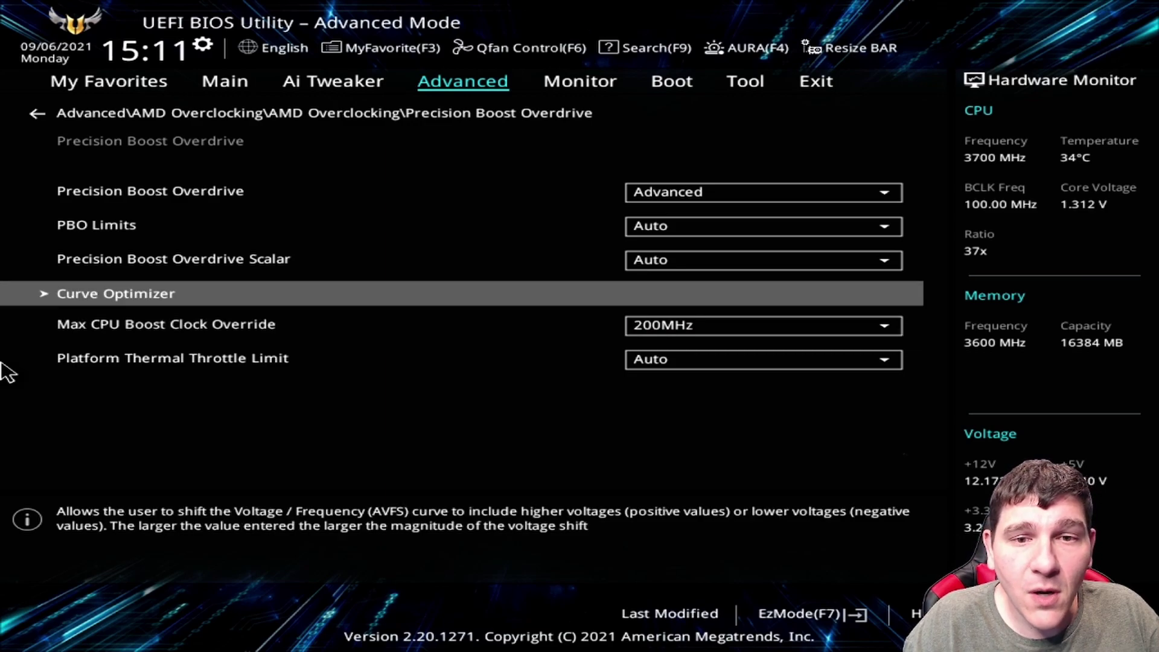
# Set the Curve Optimizer mode to All Cores
pyautogui.press('Return')
pyautogui.press('Down')
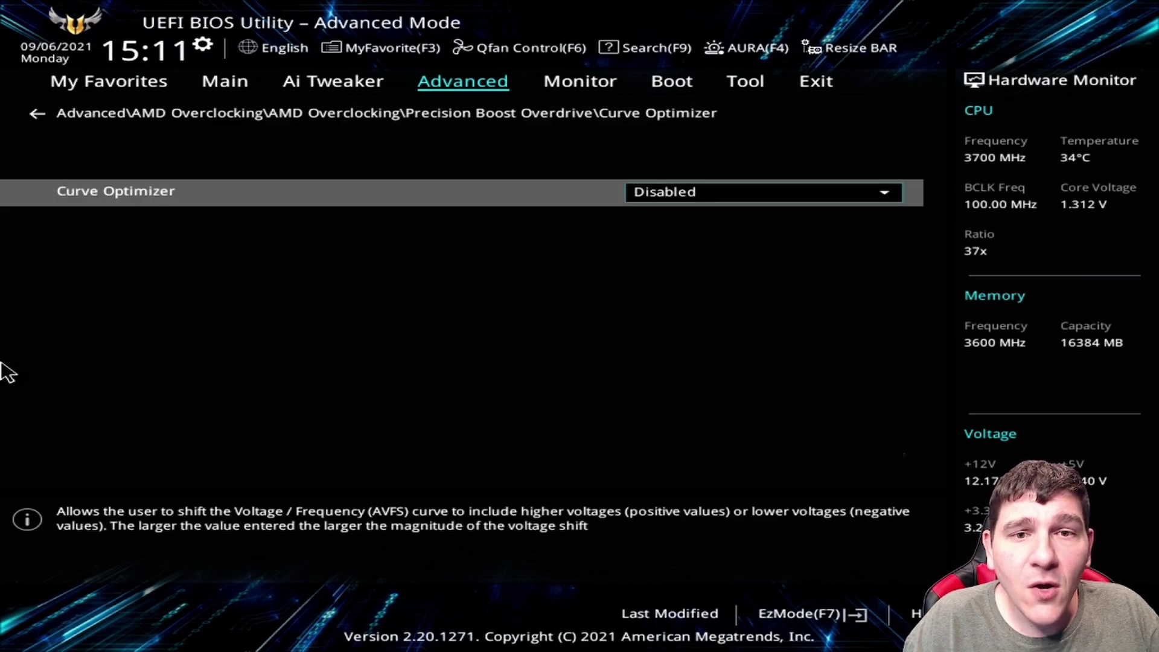
pyautogui.press('Return')
pyautogui.press('Down')
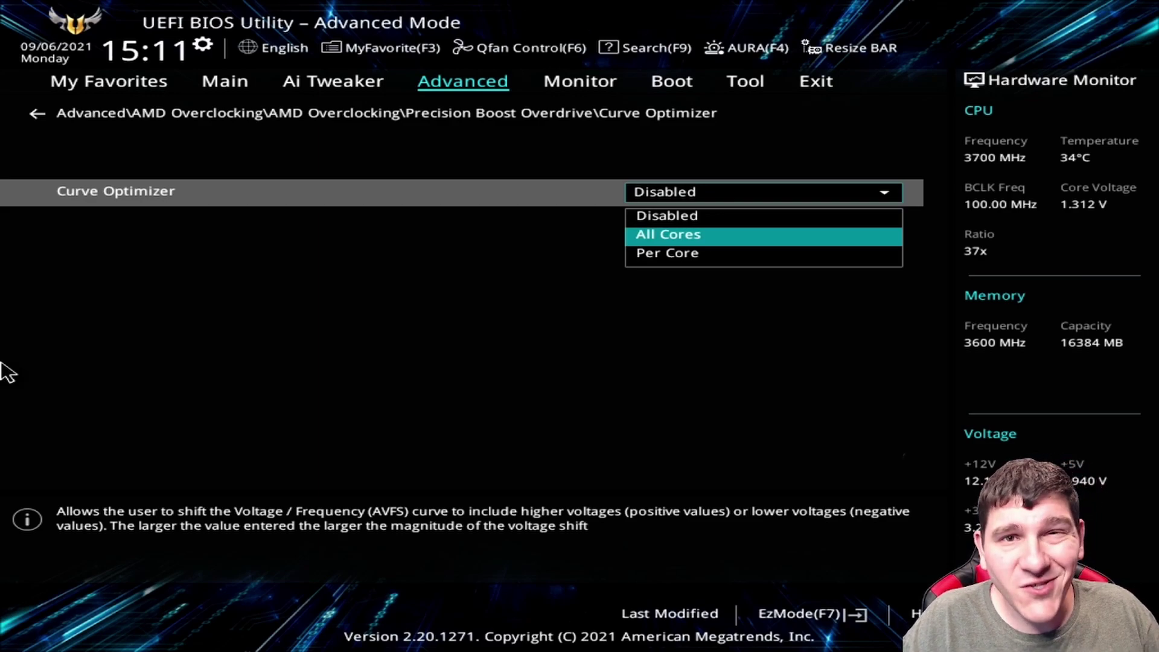
pyautogui.press('Return')
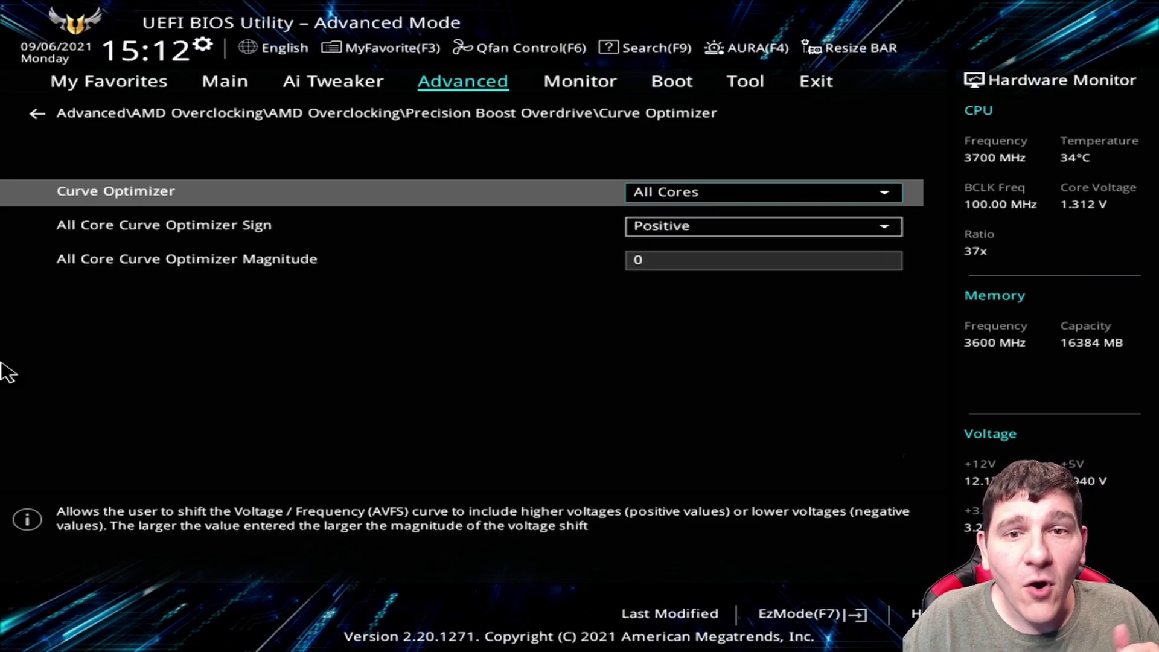
# Give the all-core curve a Negative sign and a magnitude of 30
pyautogui.press('Down')
pyautogui.press('Return')
pyautogui.press('Down')
pyautogui.press('Return')
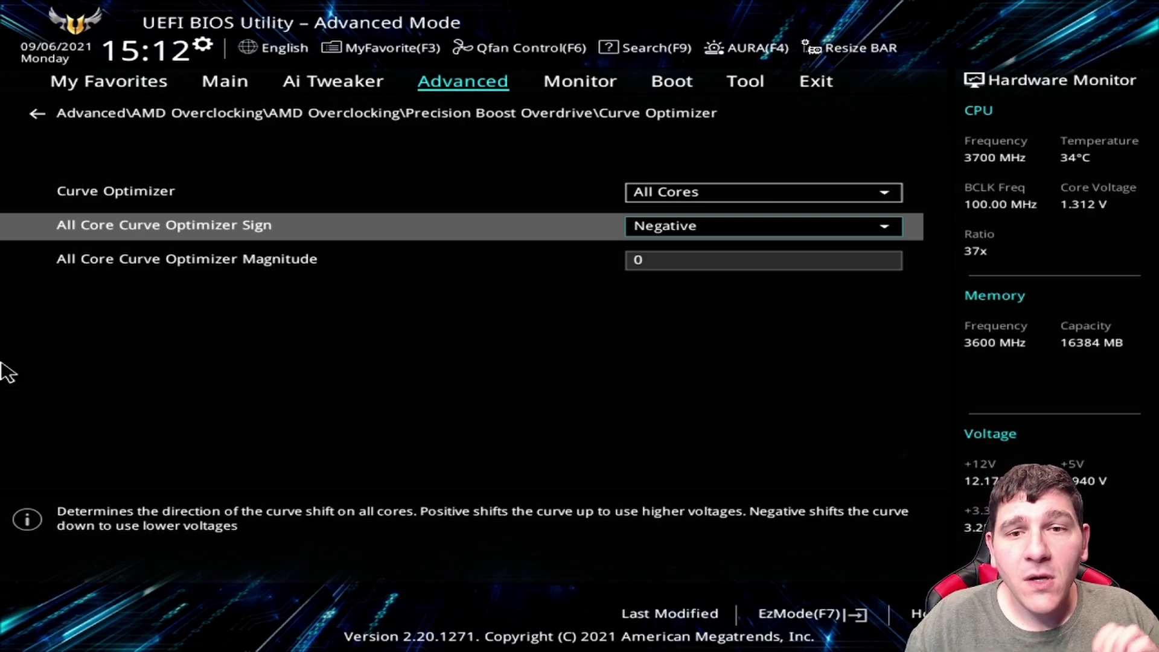
pyautogui.press('Down')
pyautogui.write('30')
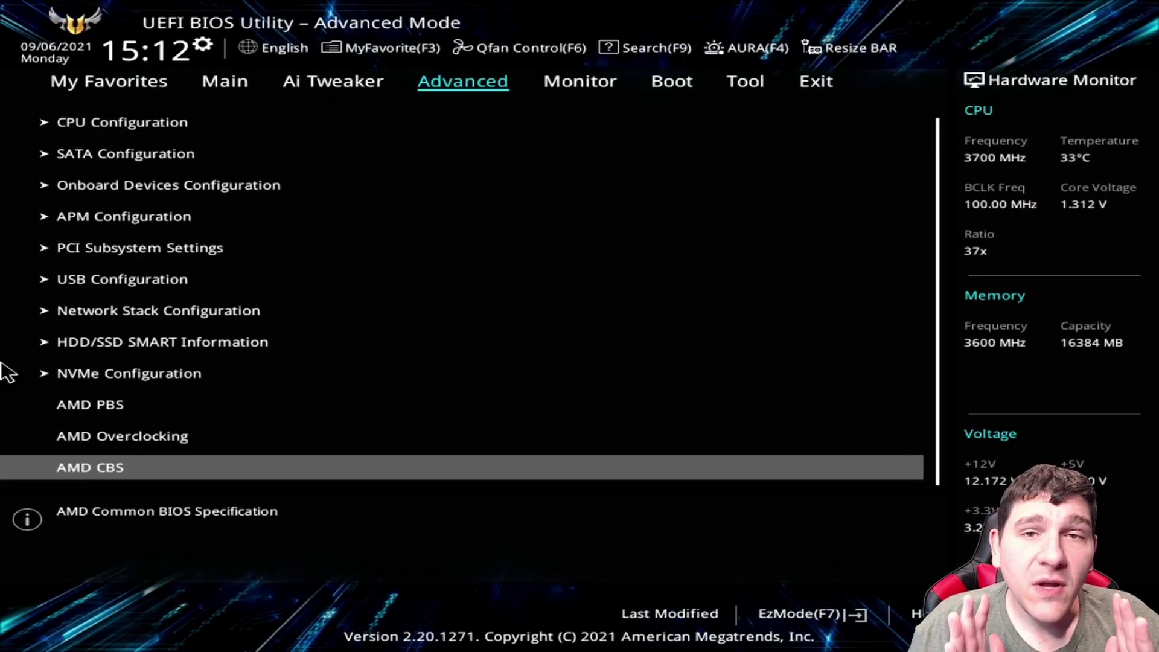
# Check Global C-state Control in AMD CBS, then confirm CPPC and CPPC Preferred Cores are Disabled
pyautogui.press('Return')
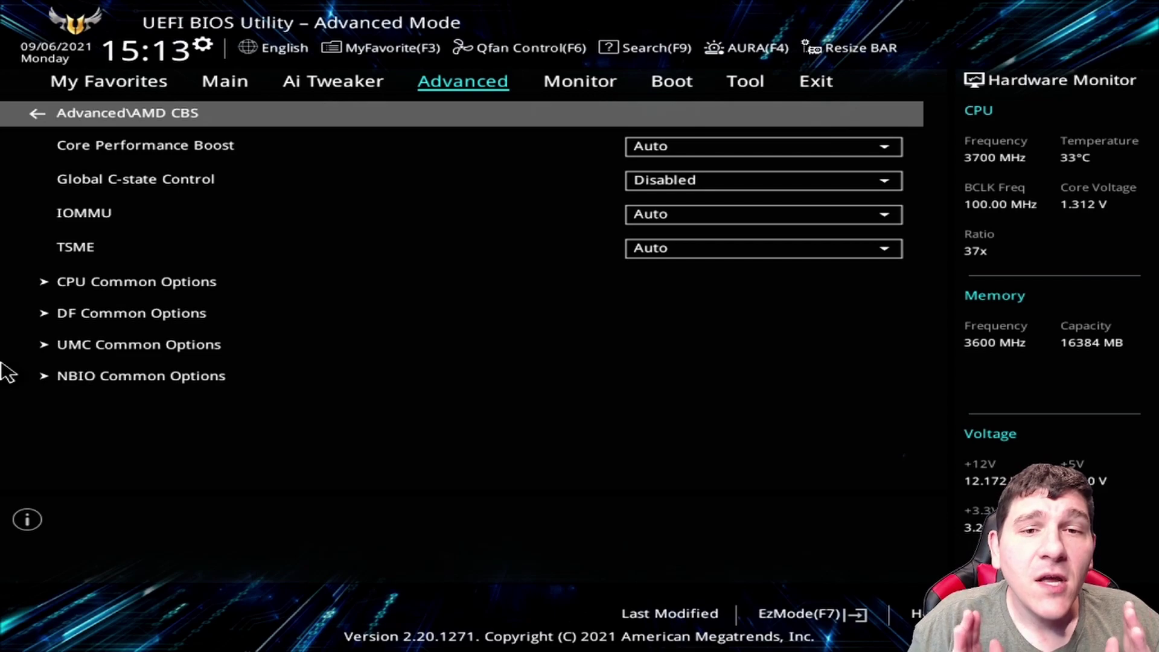
pyautogui.press('Down')
pyautogui.press('Down')
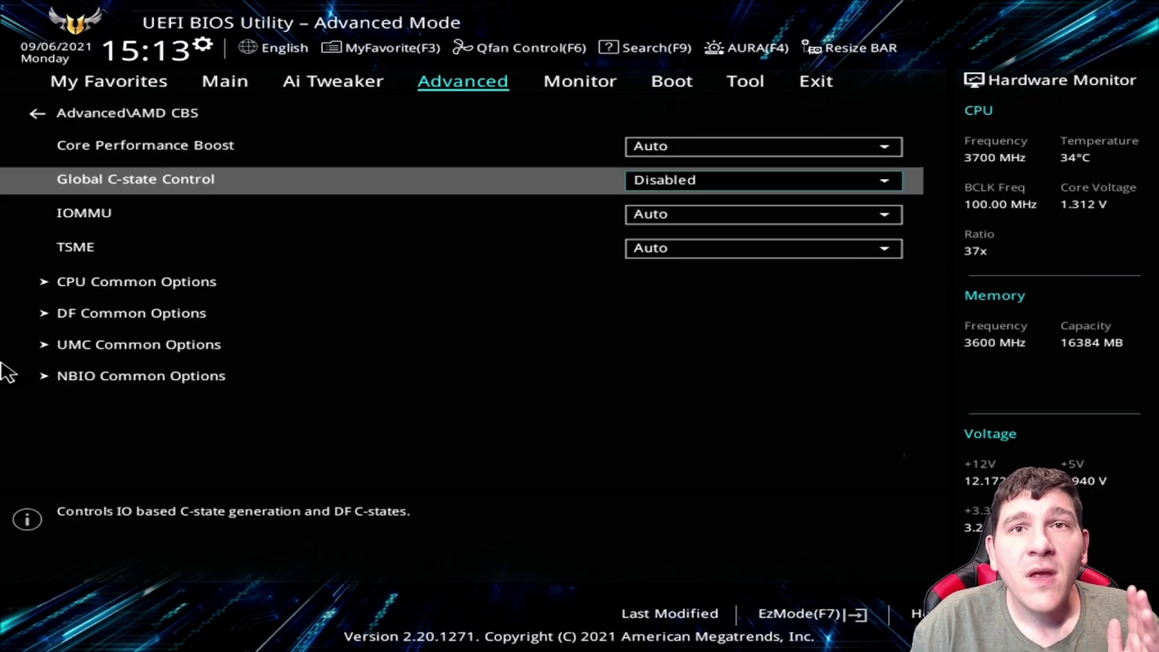
pyautogui.press('Down')
pyautogui.press('Down')
pyautogui.press('Down')
pyautogui.press('Down')
pyautogui.press('Down')
pyautogui.press('Down')
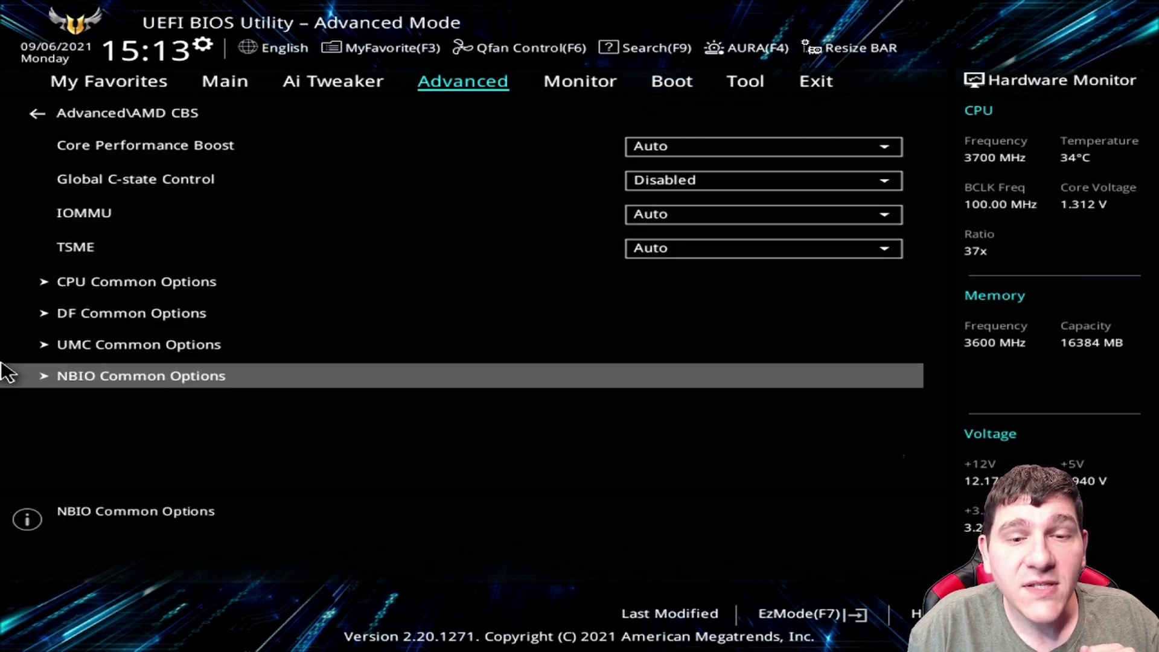
pyautogui.press('Return')
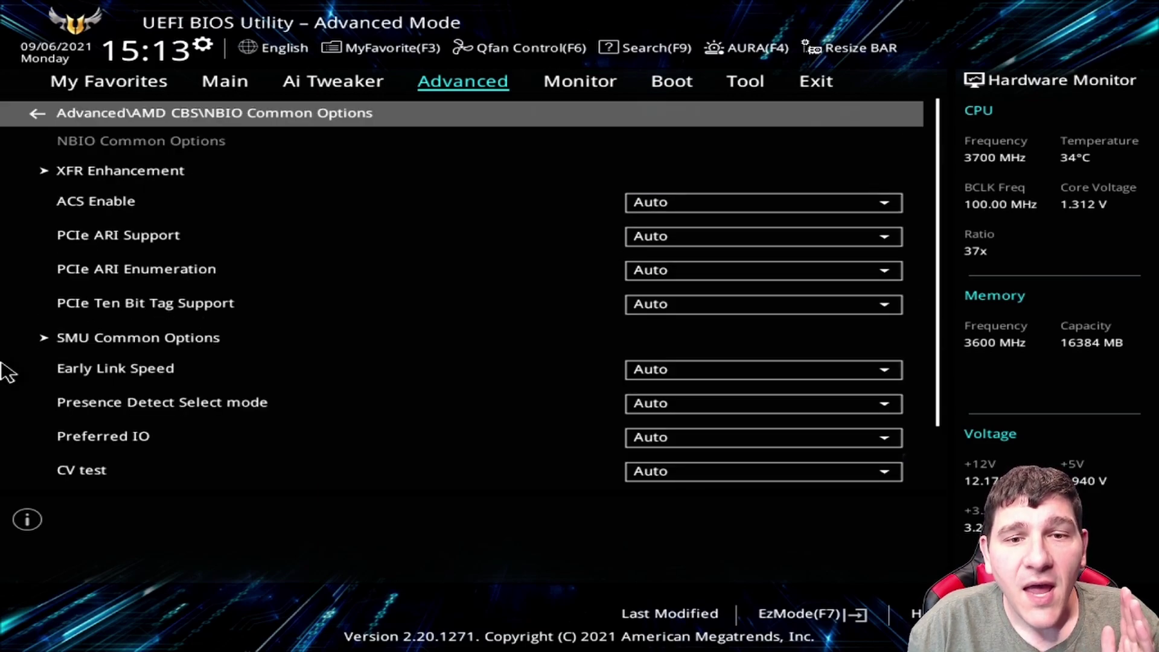
pyautogui.press('Down')
pyautogui.press('Down')
pyautogui.press('Down')
pyautogui.press('Down')
pyautogui.press('Down')
pyautogui.press('Down')
pyautogui.press('Down')
pyautogui.press('Down')
pyautogui.press('Down')
pyautogui.press('Down')
pyautogui.press('Down')
pyautogui.press('Down')
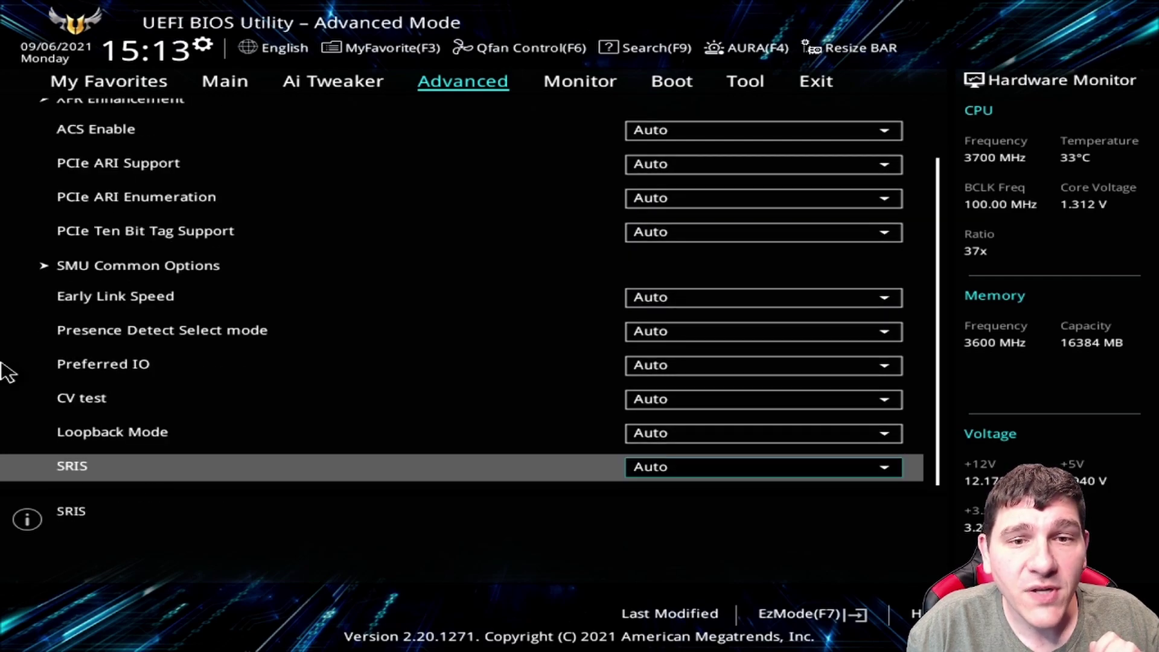
pyautogui.press('Up')
pyautogui.press('Up')
pyautogui.press('Up')
pyautogui.press('Up')
pyautogui.press('Up')
pyautogui.press('Up')
pyautogui.press('Return')
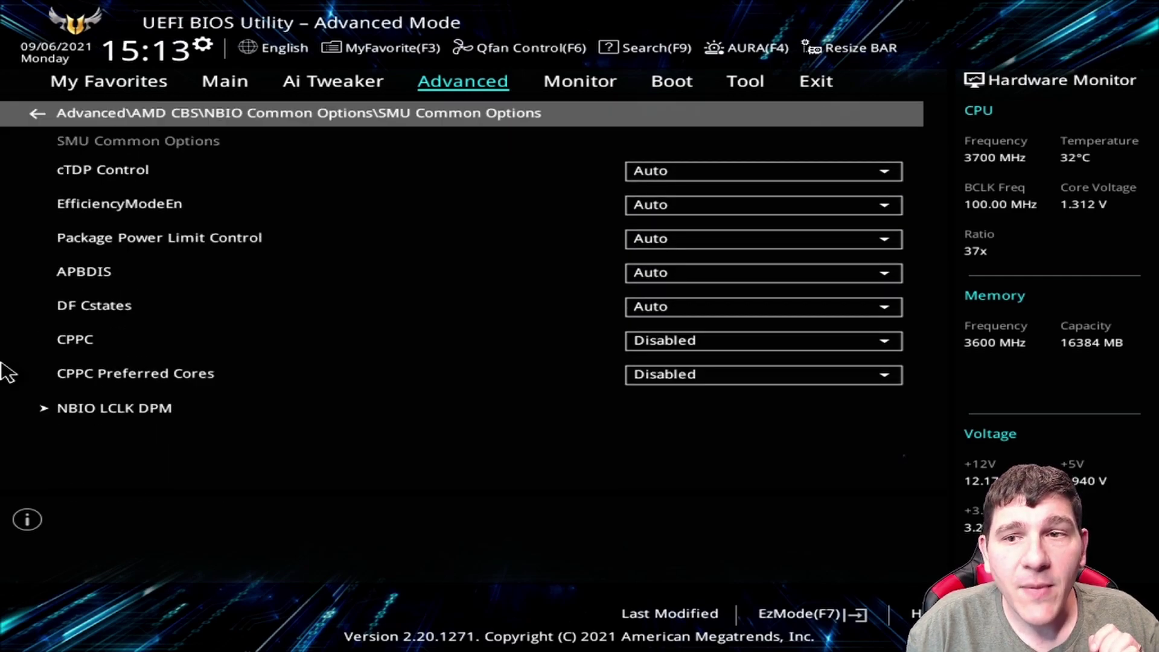
pyautogui.press('Down')
pyautogui.press('Down')
pyautogui.press('Down')
pyautogui.press('Down')
pyautogui.press('Down')
pyautogui.press('Down')
pyautogui.press('Down')
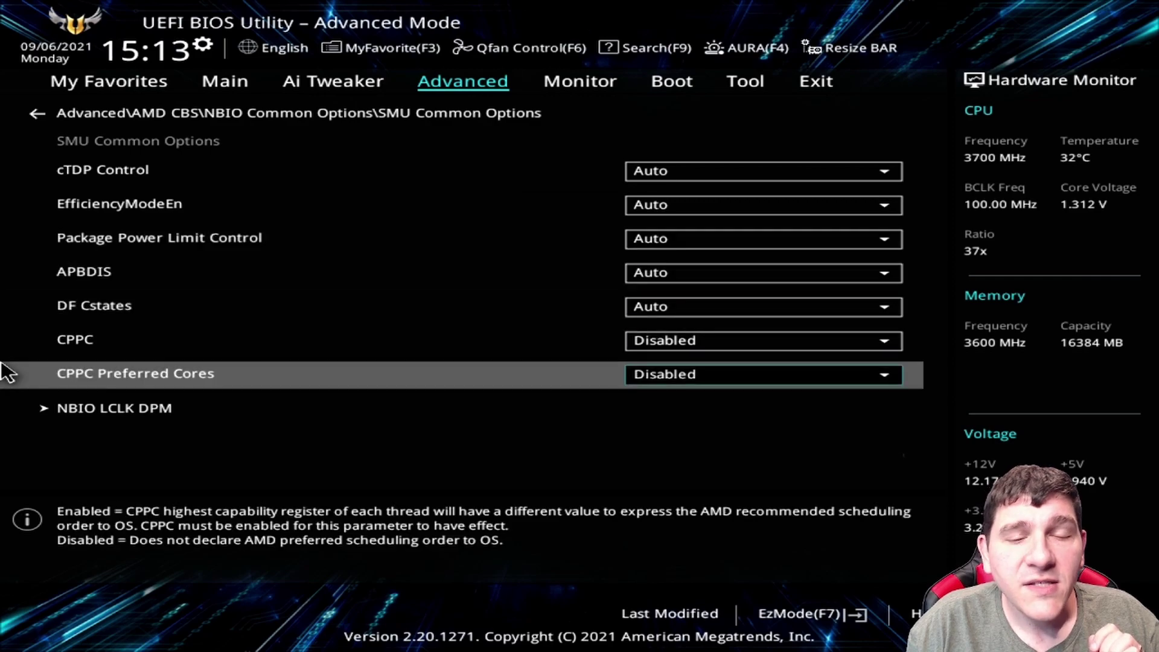
pyautogui.press('Up')
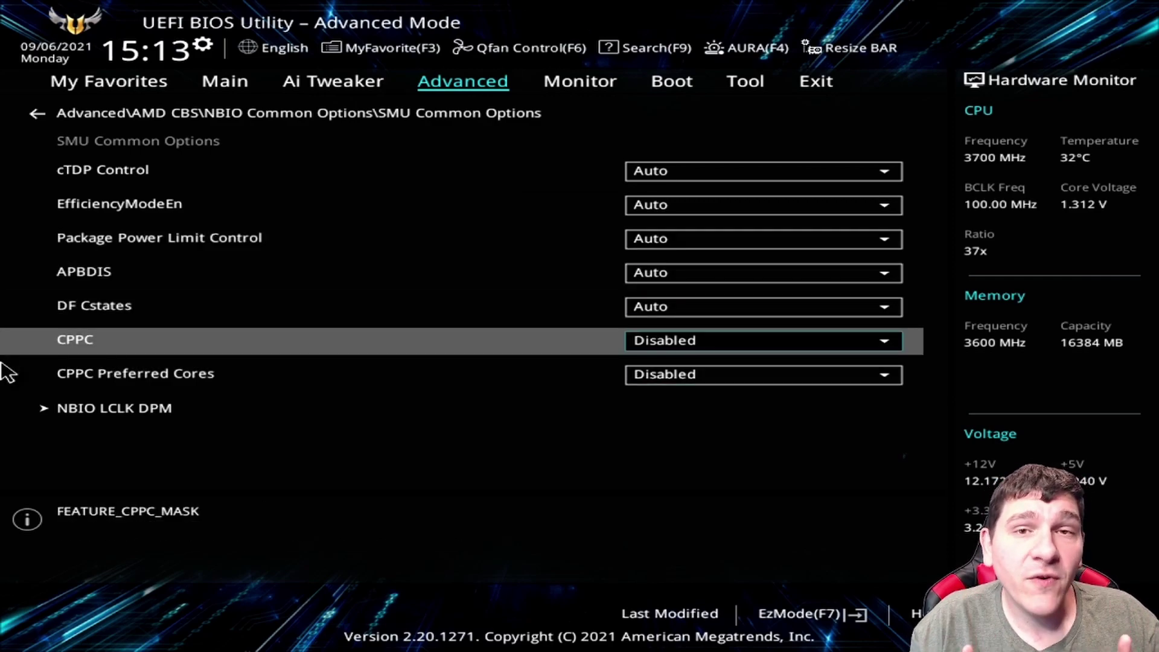